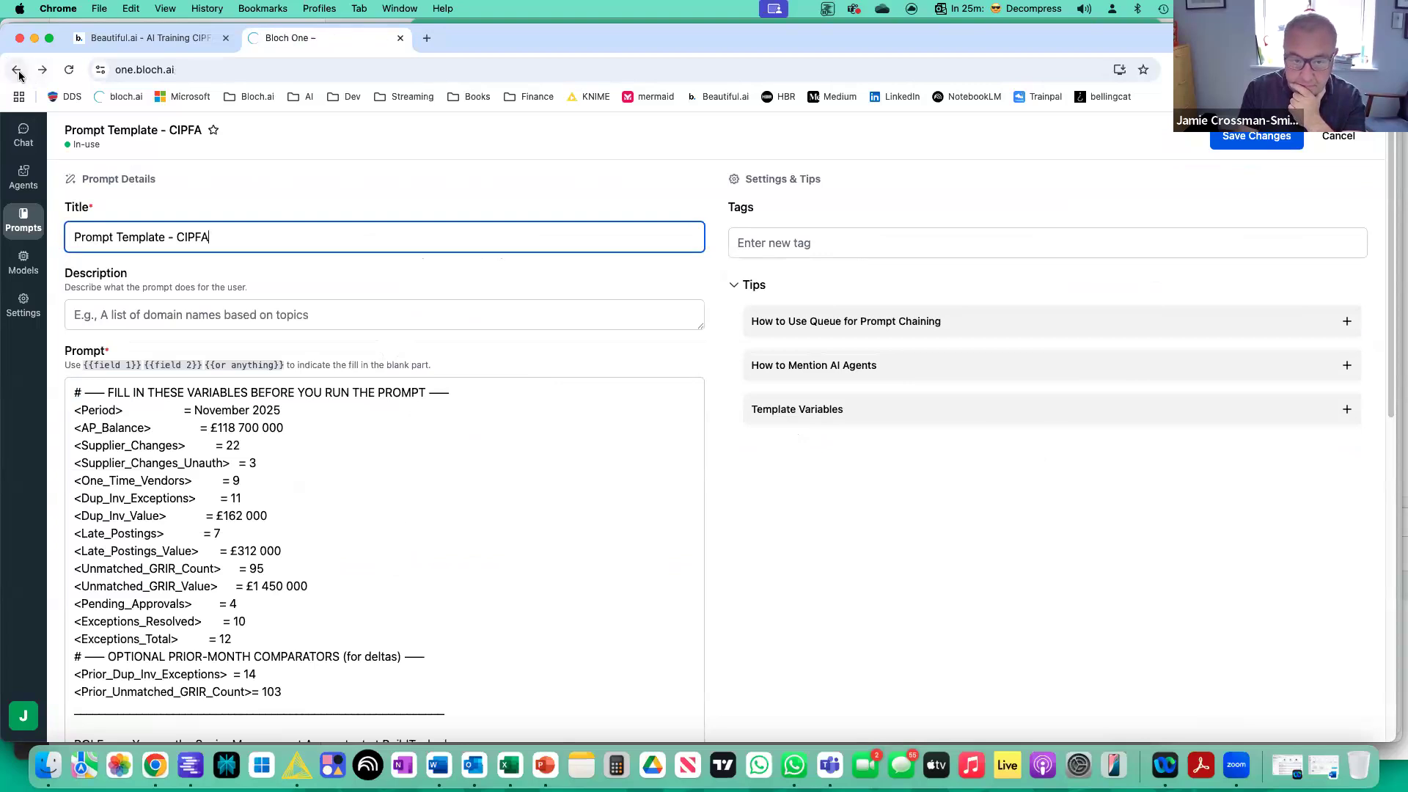
Leave the template editor and load the "Prompt Template - CIPFA" prompt from the Prompt Library into a new chat.
left_click(17, 71)
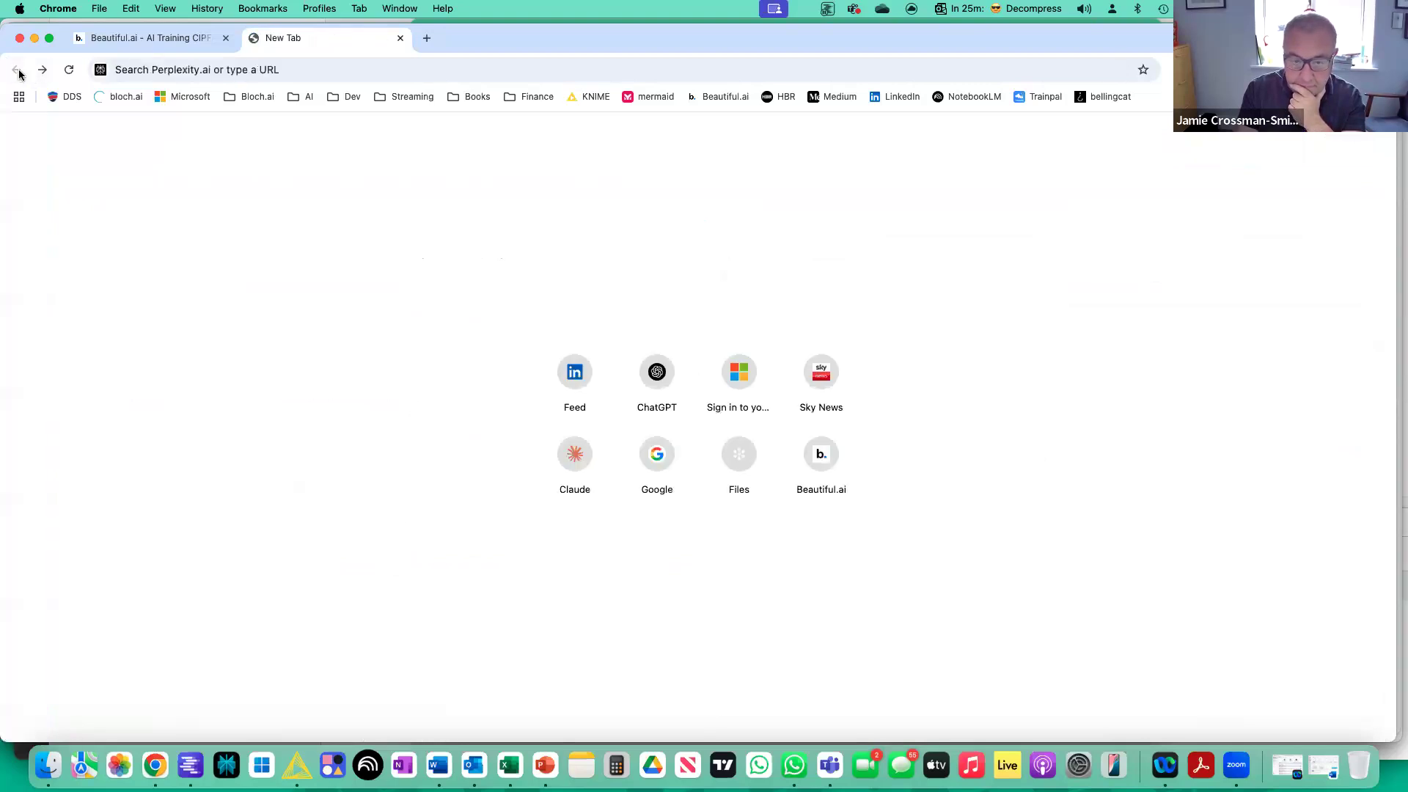
left_click(42, 69)
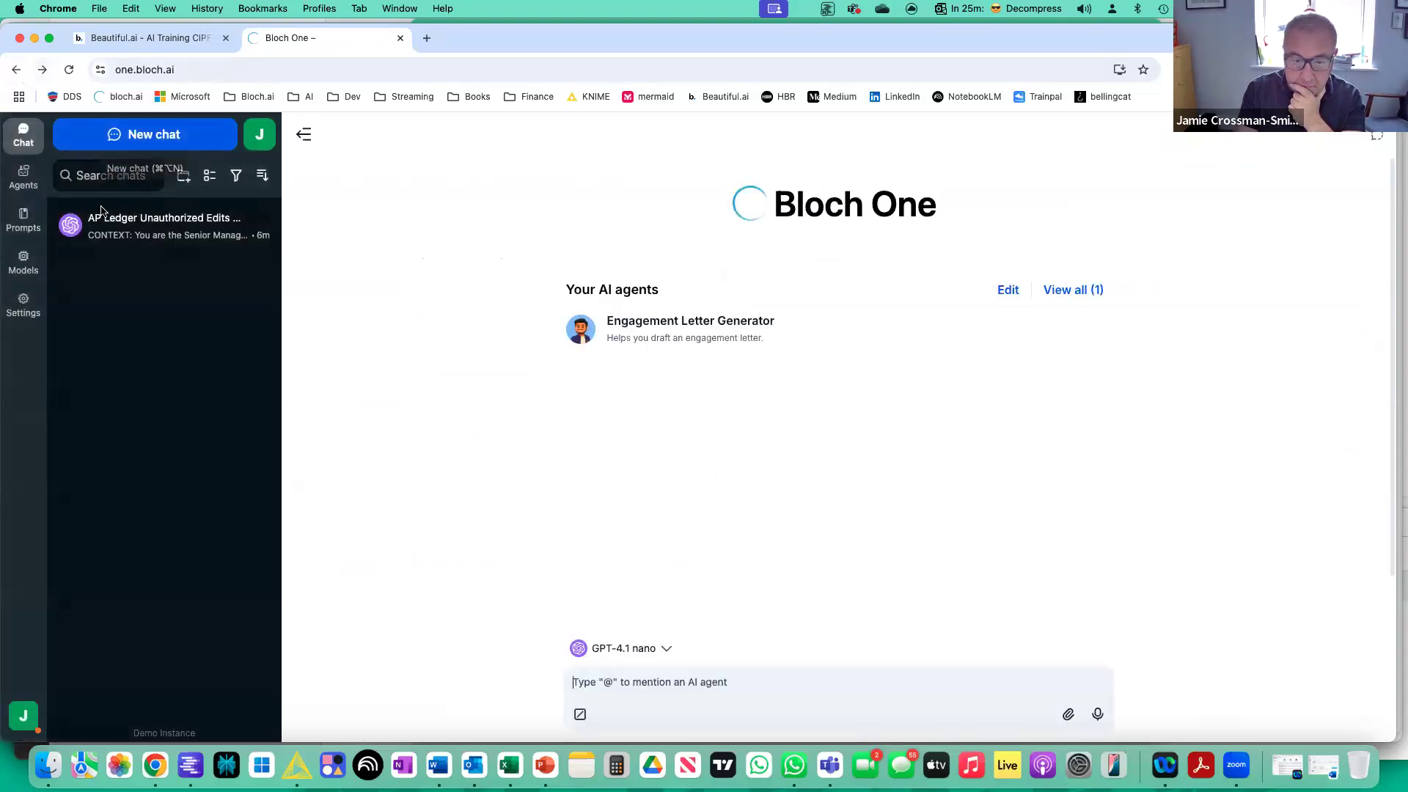
left_click(23, 219)
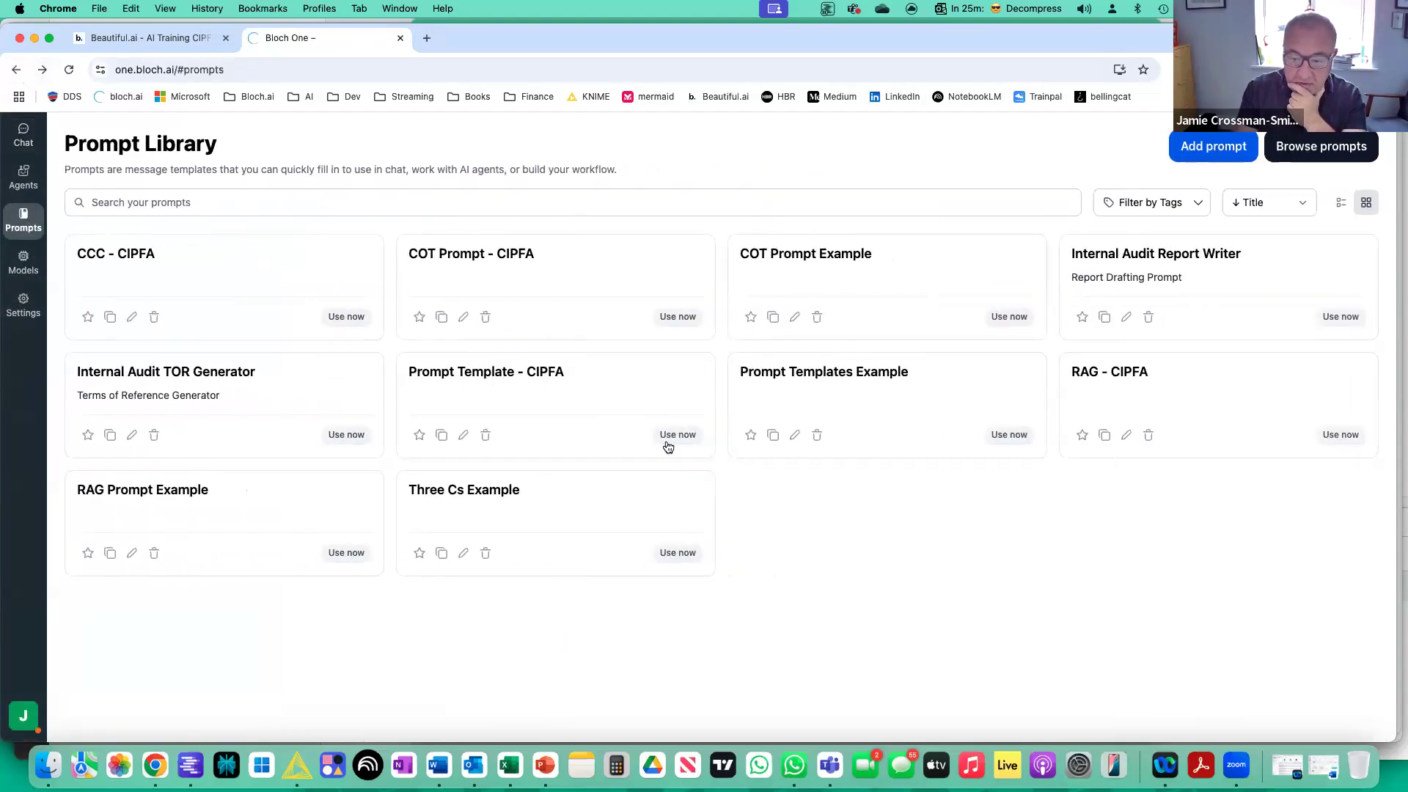
left_click(676, 435)
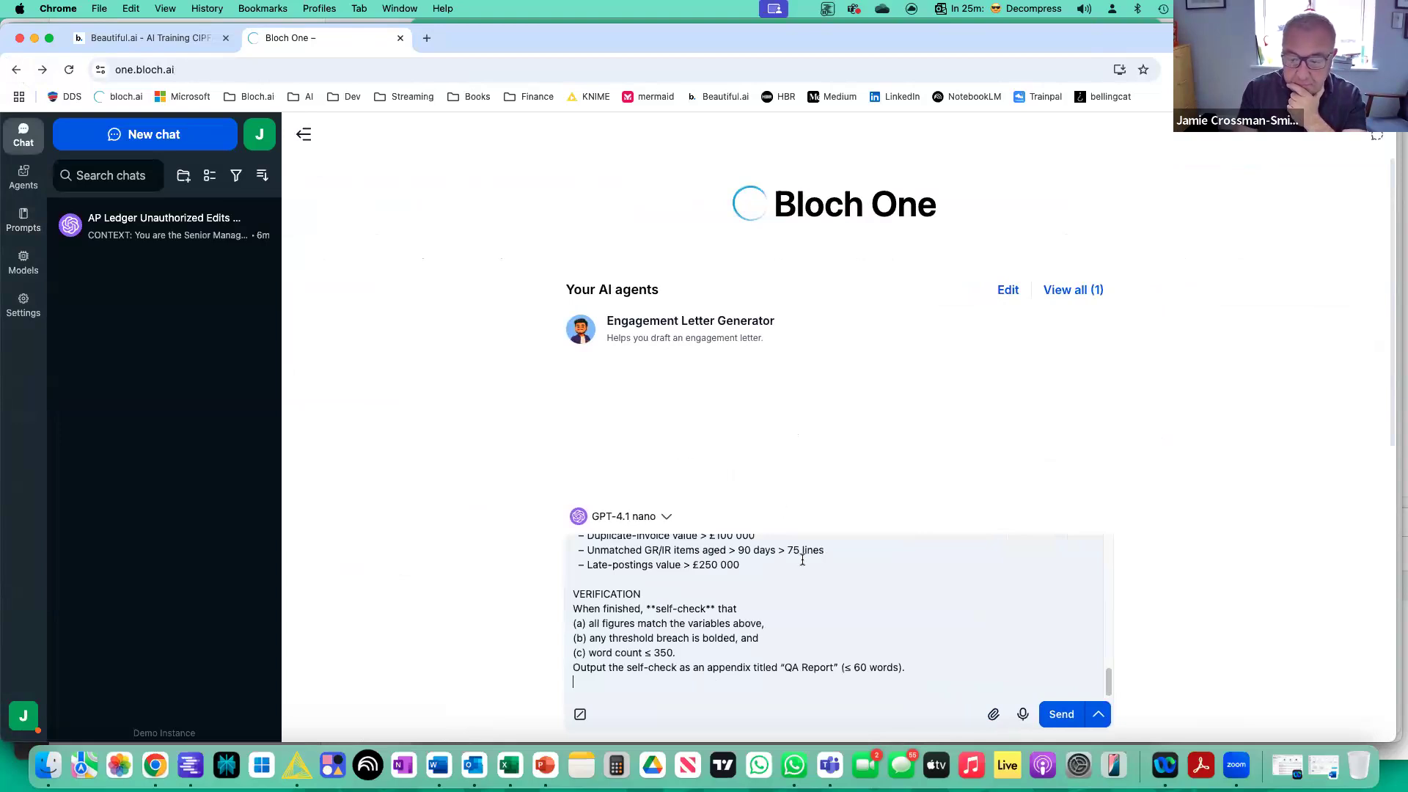
Check the loaded template's variables and instructions, and send the prompt to GPT-4.1 nano.
scroll(802, 560, "up", 10)
scroll(803, 559, "up", 5)
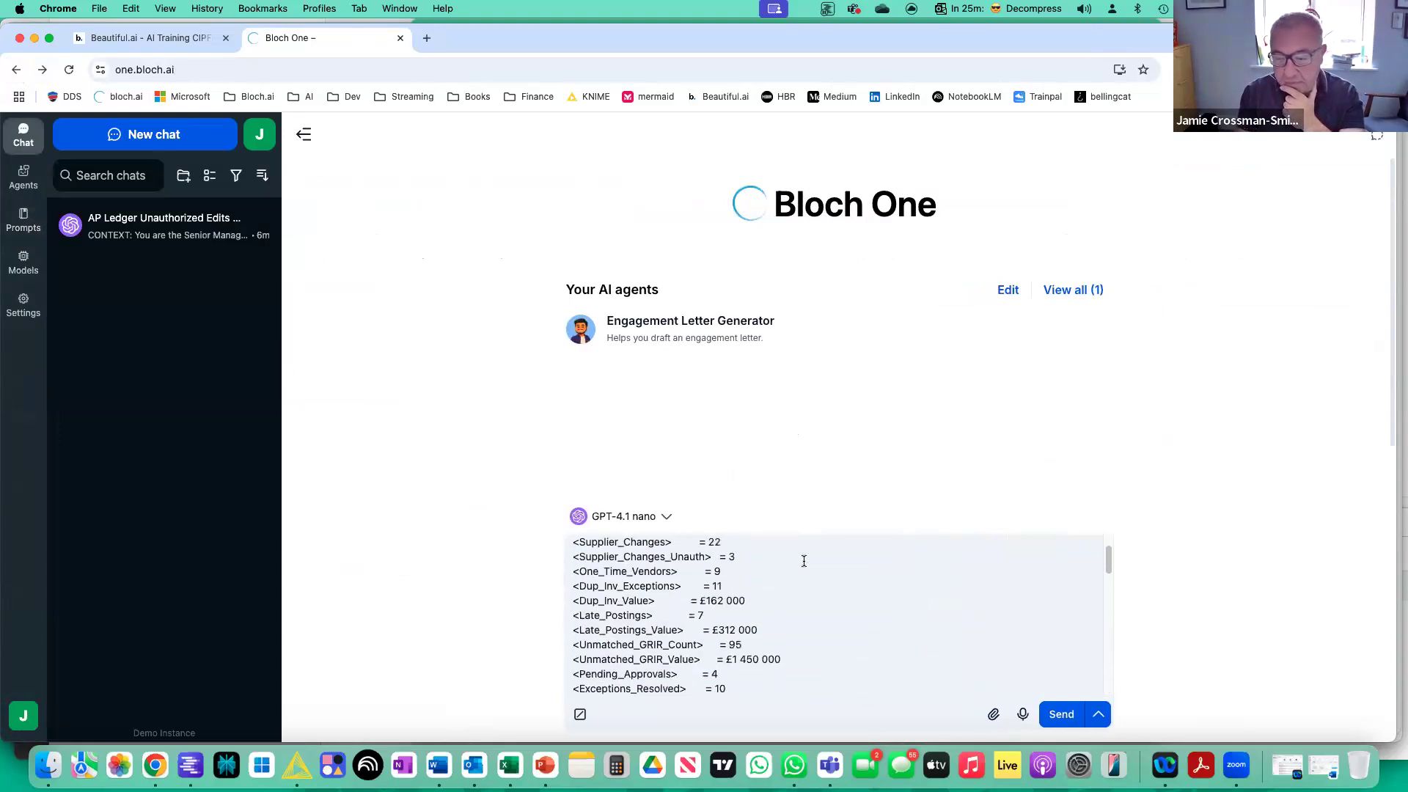
scroll(807, 561, "down", 3)
scroll(807, 561, "down", 6)
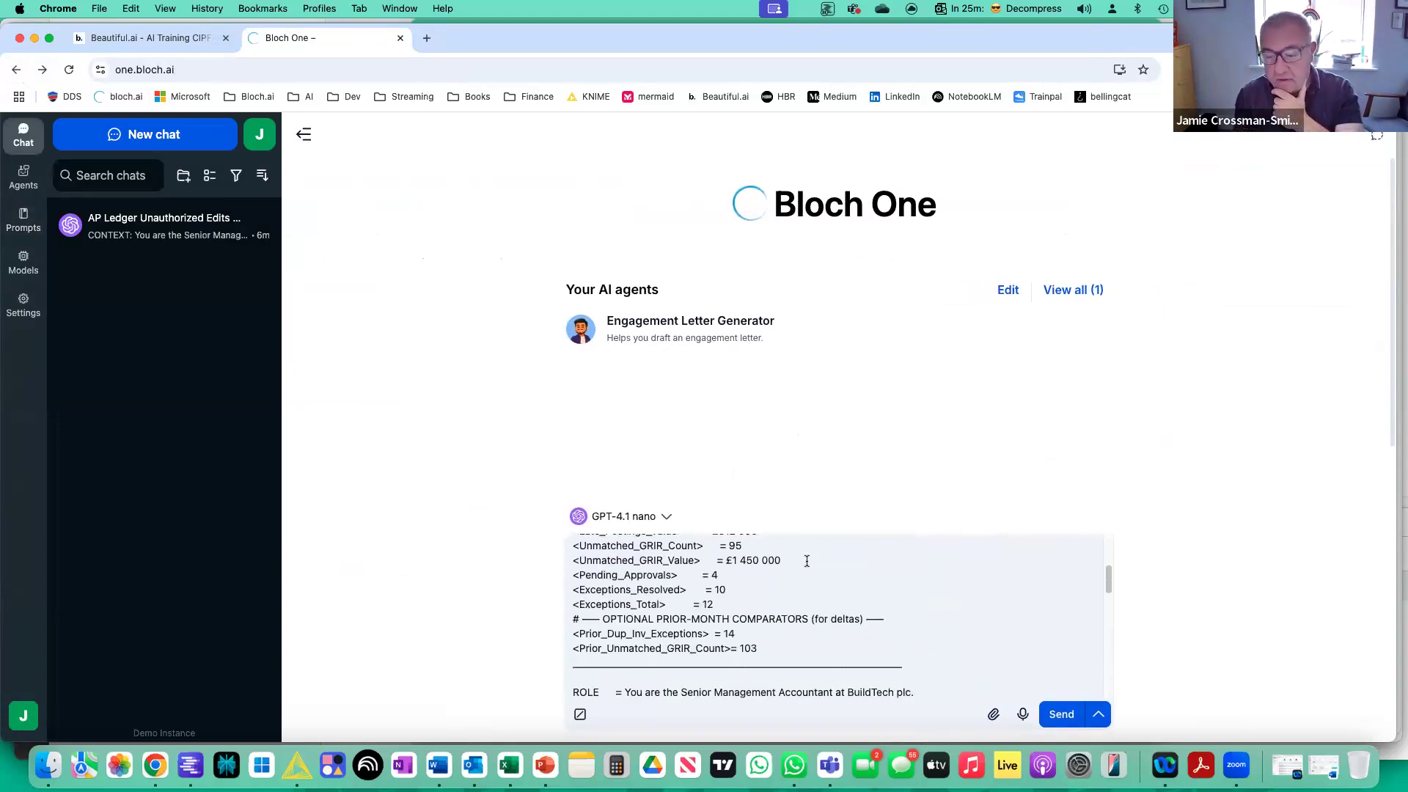
scroll(807, 561, "down", 2)
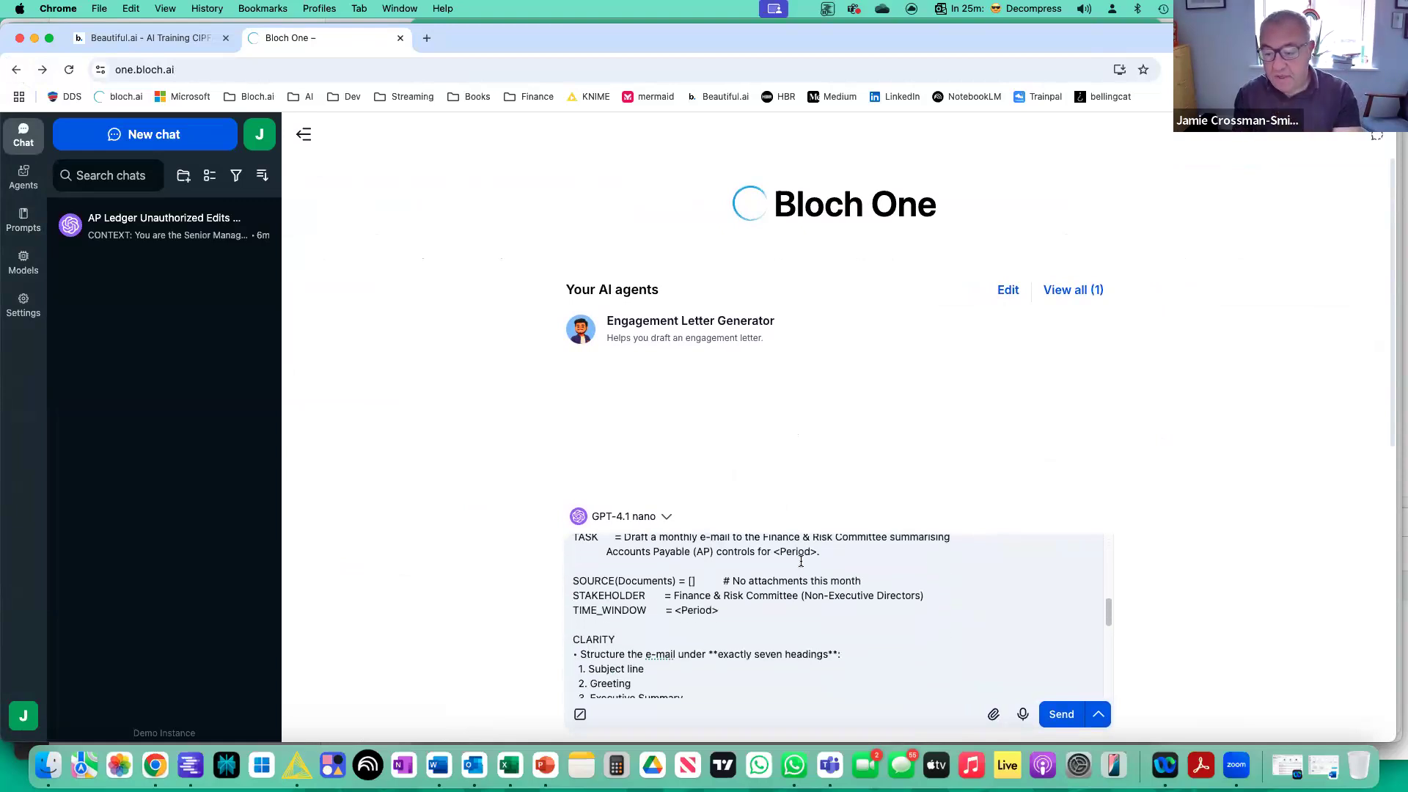
scroll(821, 587, "down", 2)
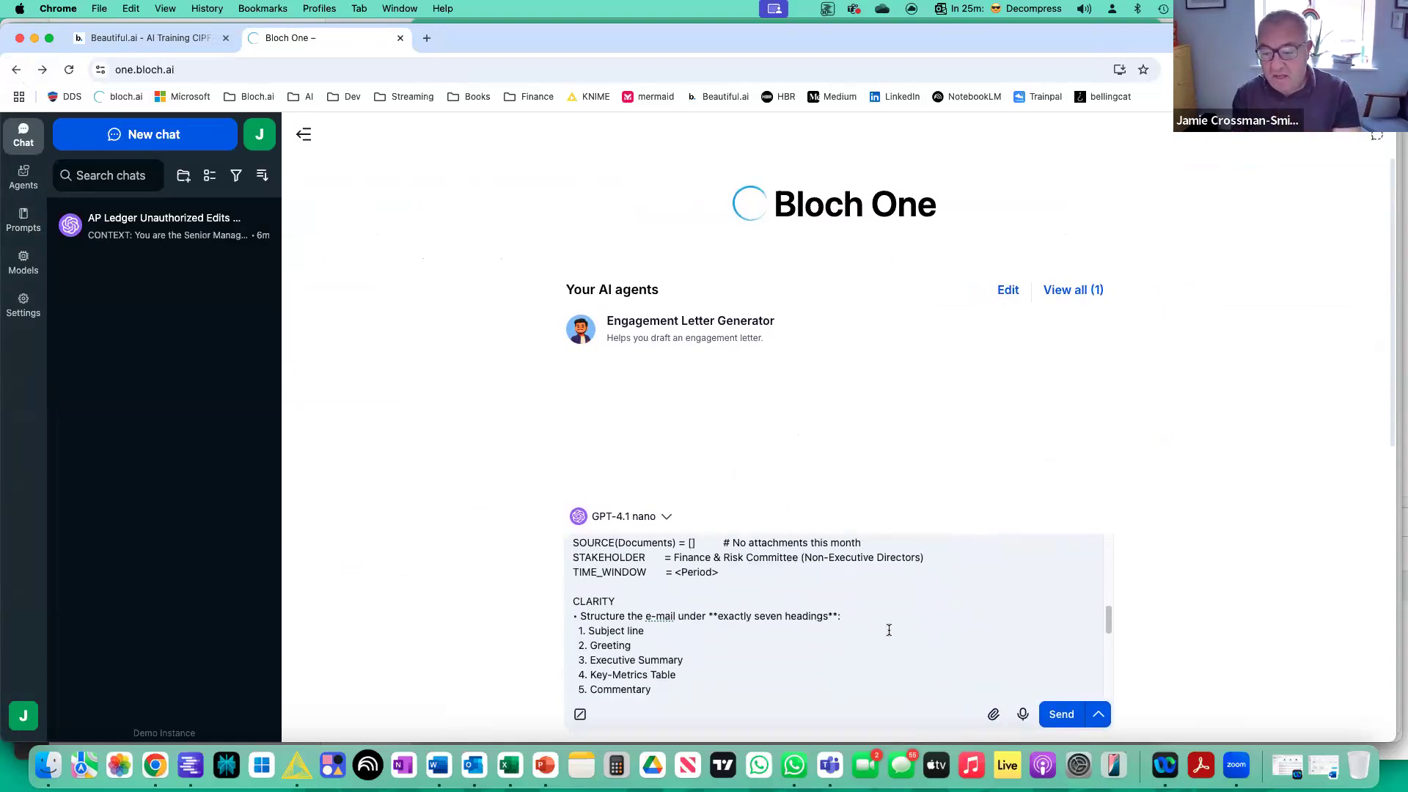
scroll(887, 632, "up", 10)
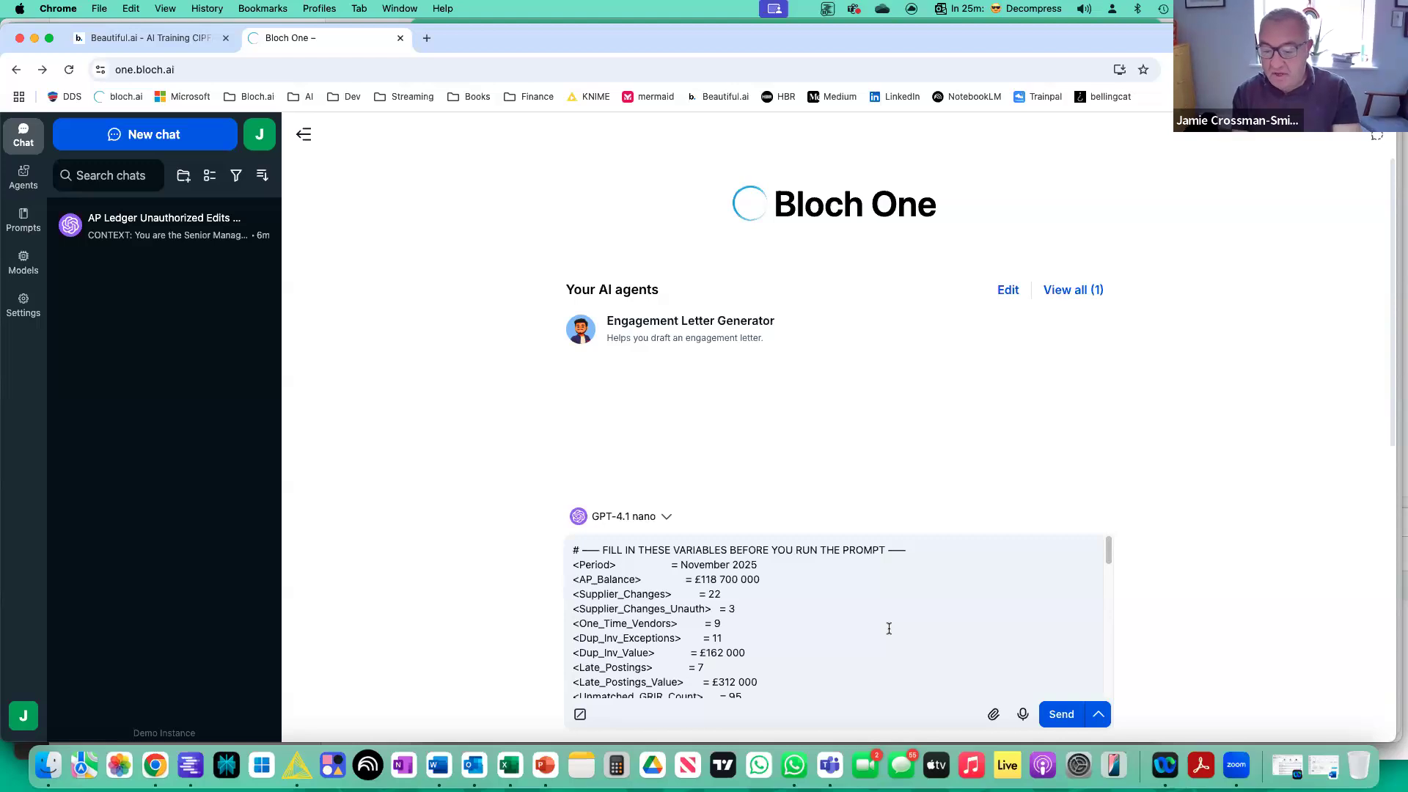
left_click(1065, 716)
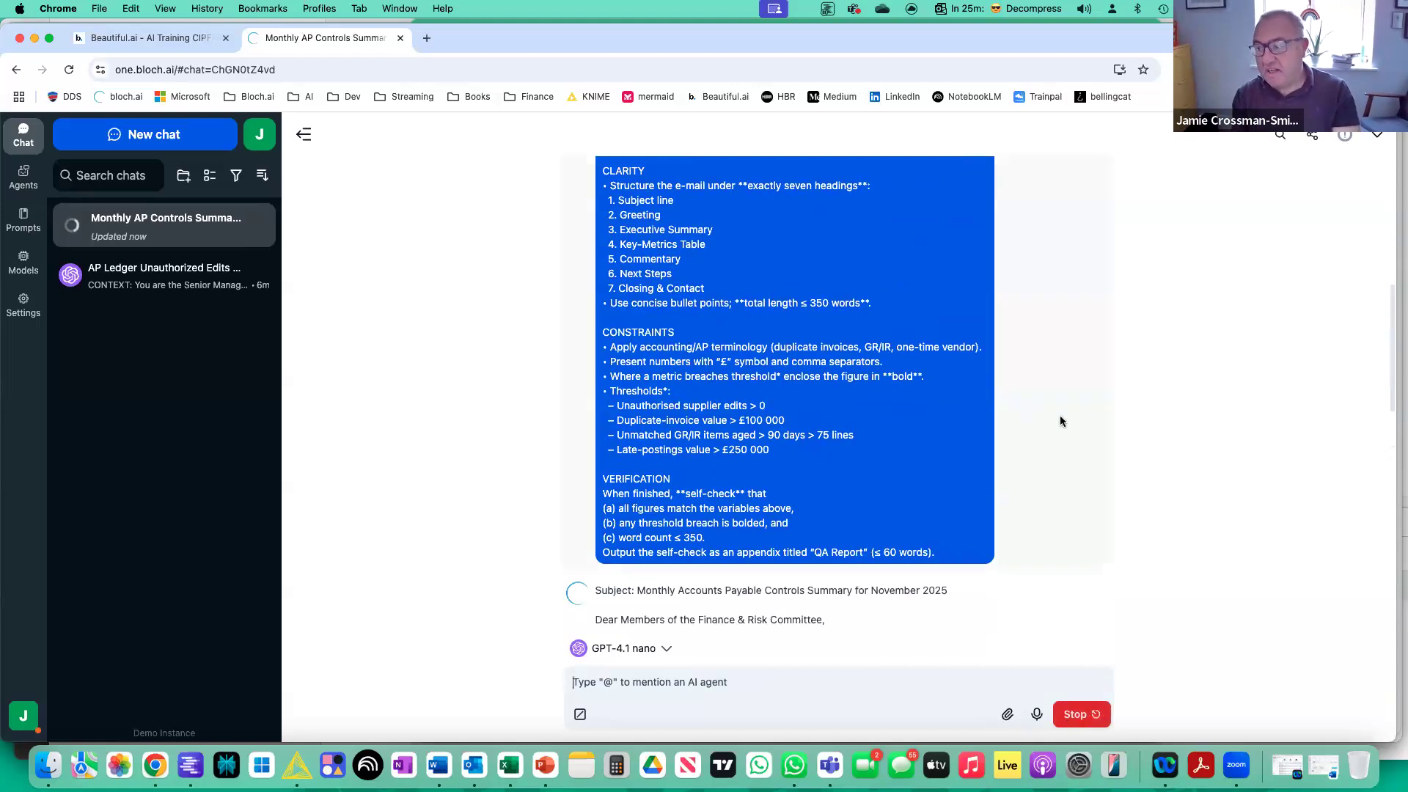
Review the sent prompt's variables, role, task, clarity headings, constraints, thresholds and verification instructions.
scroll(1056, 422, "up", 10)
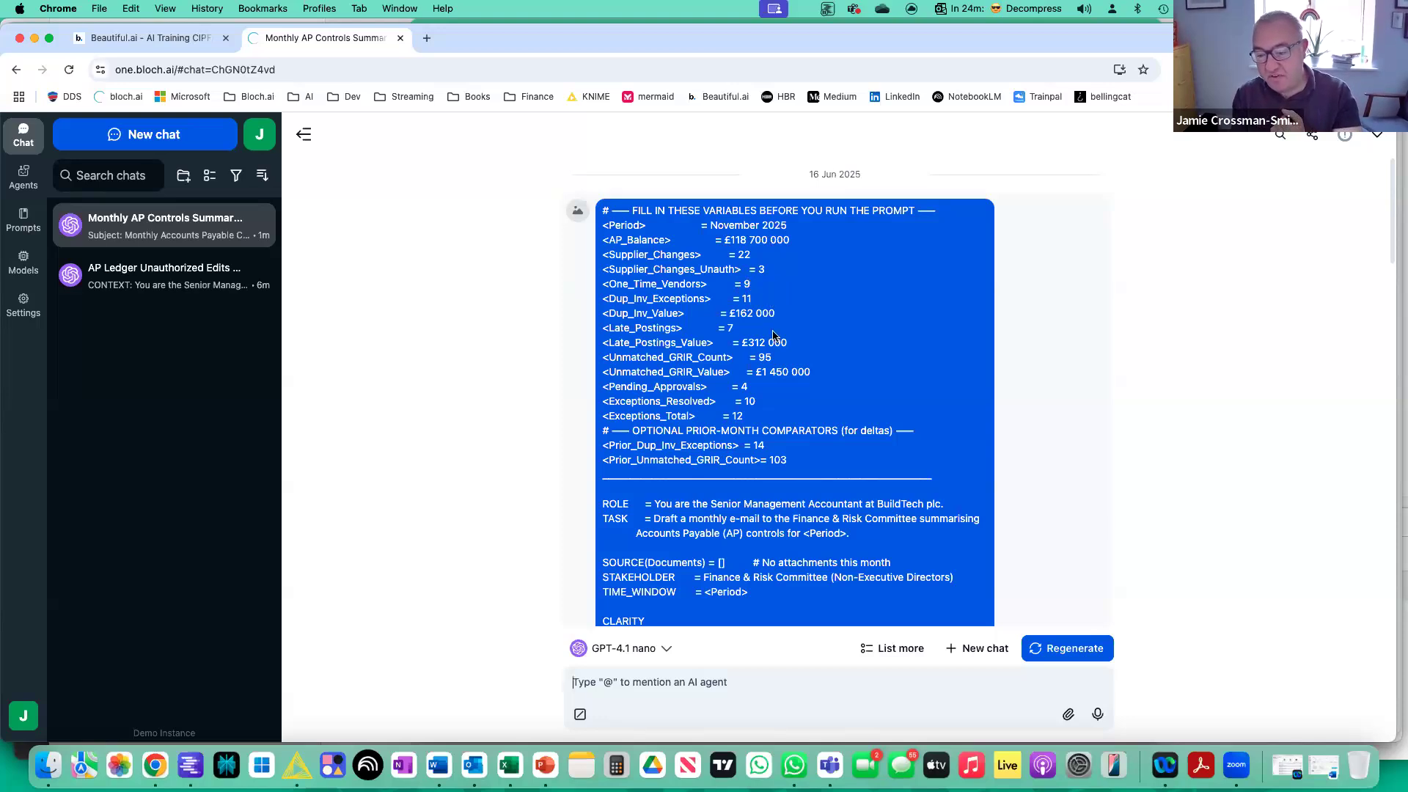
scroll(747, 395, "down", 2)
scroll(747, 395, "down", 5)
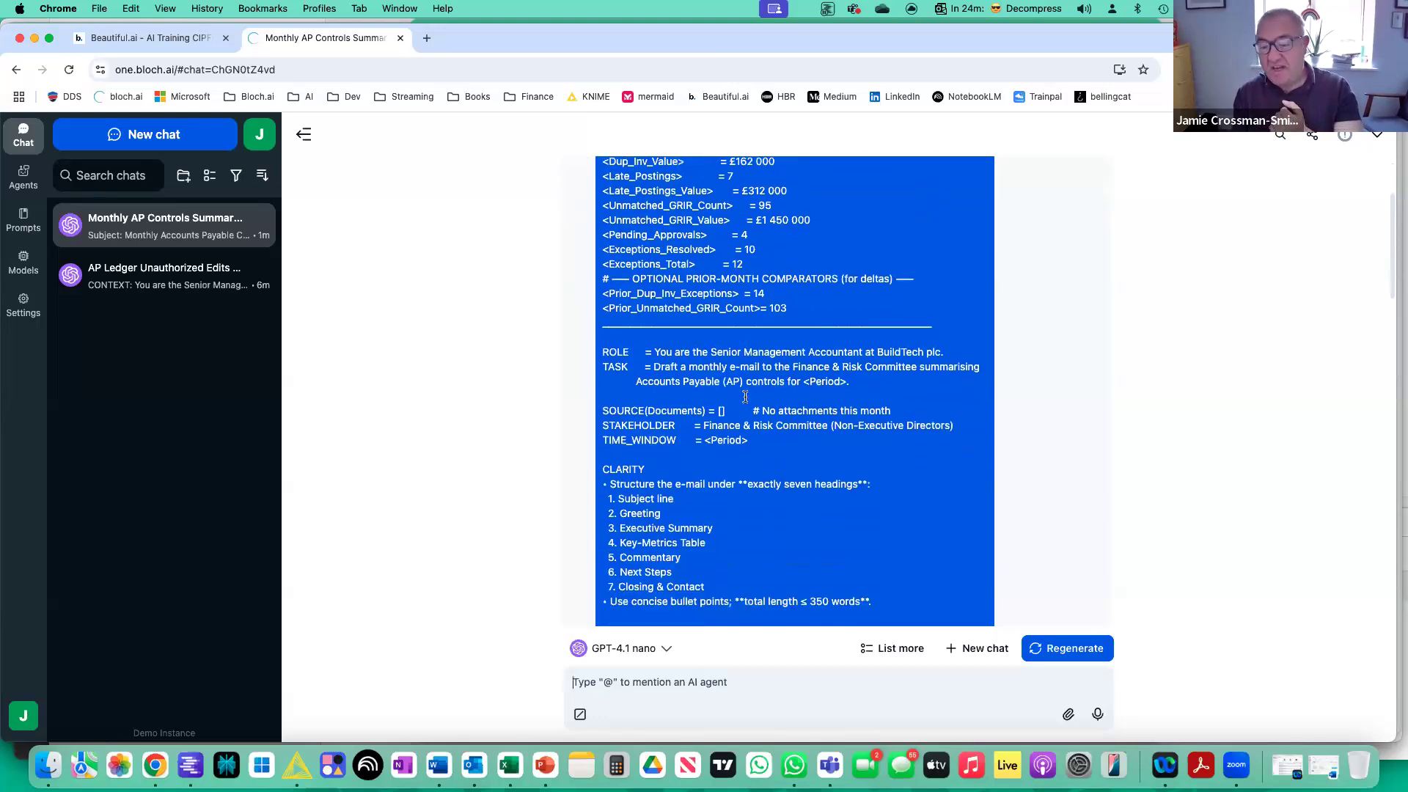
scroll(746, 400, "down", 1)
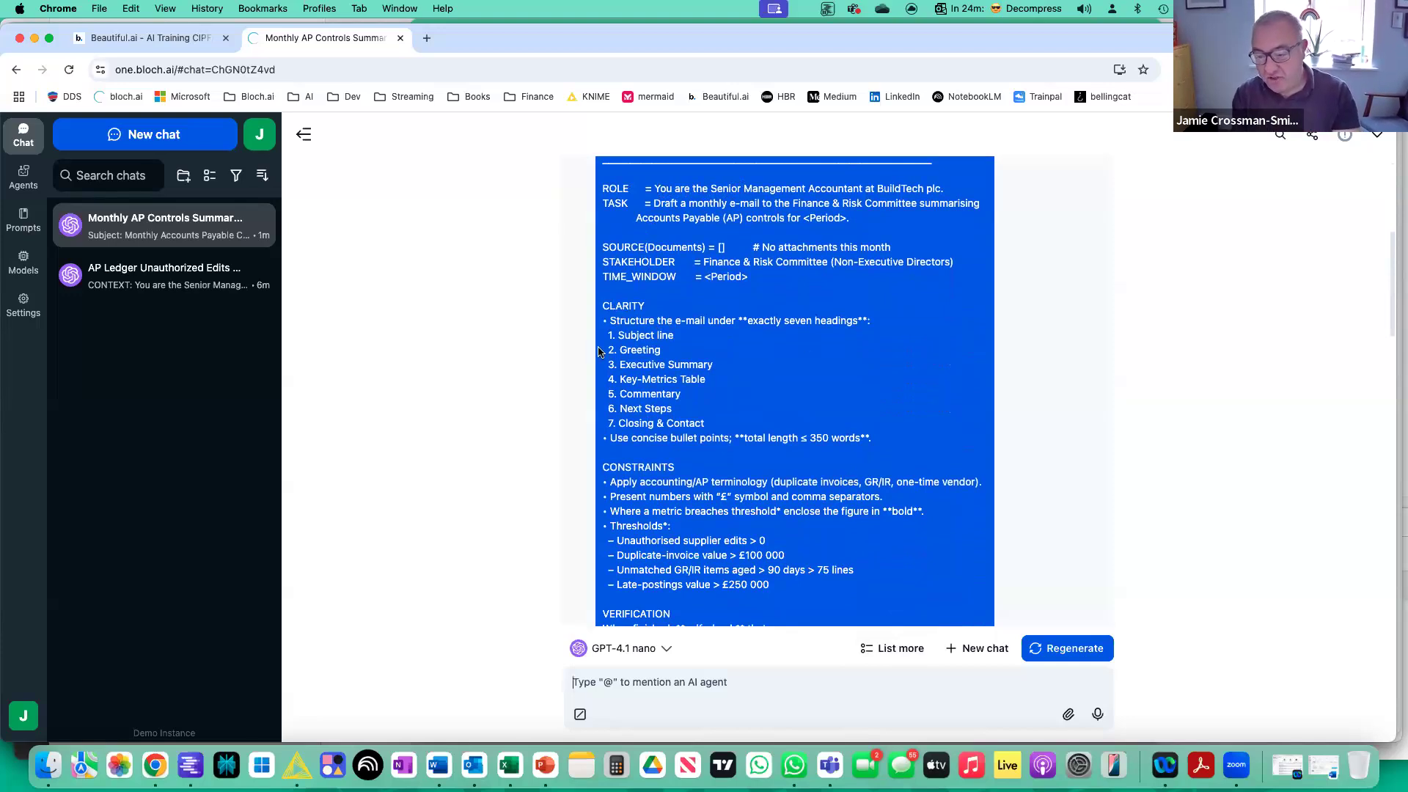
scroll(749, 478, "down", 3)
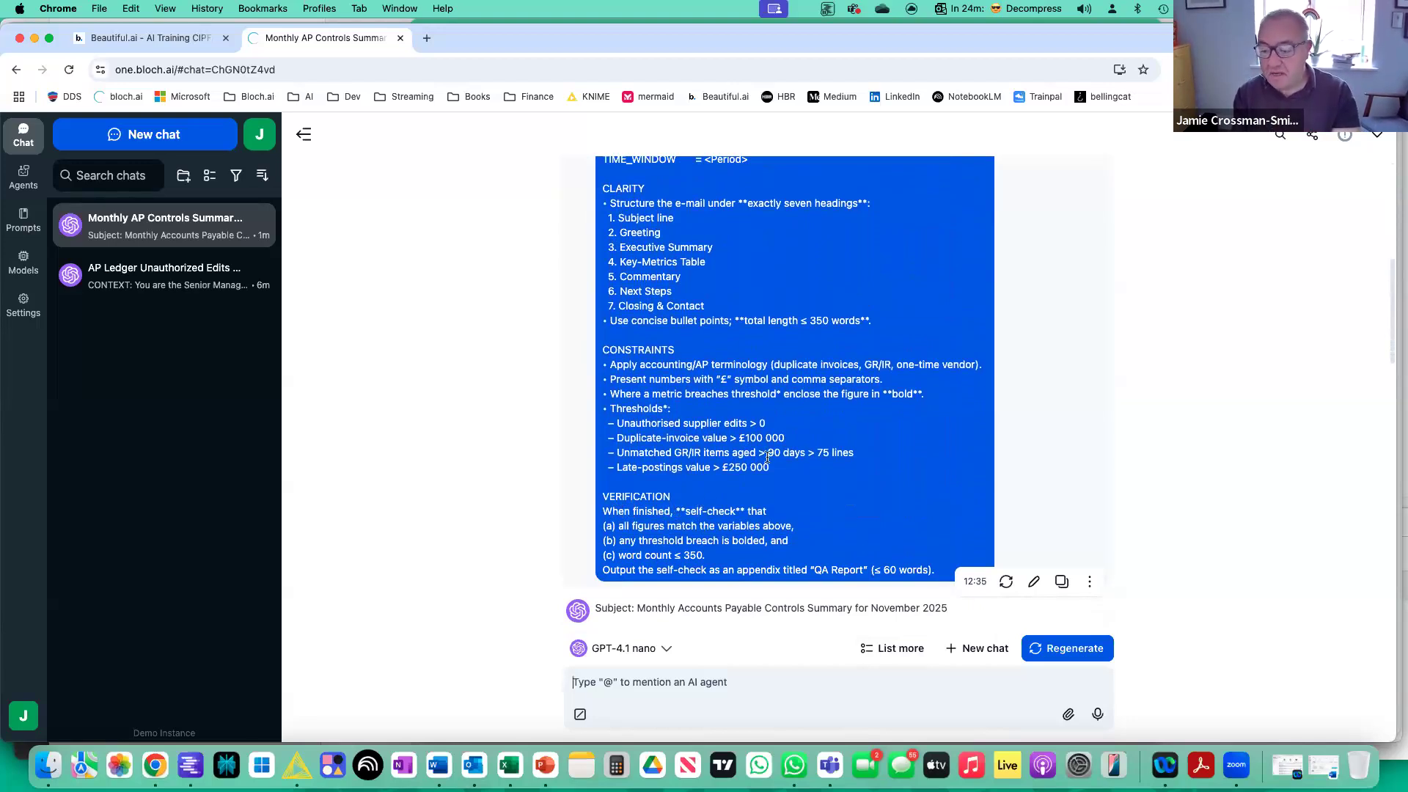
scroll(768, 456, "up", 10)
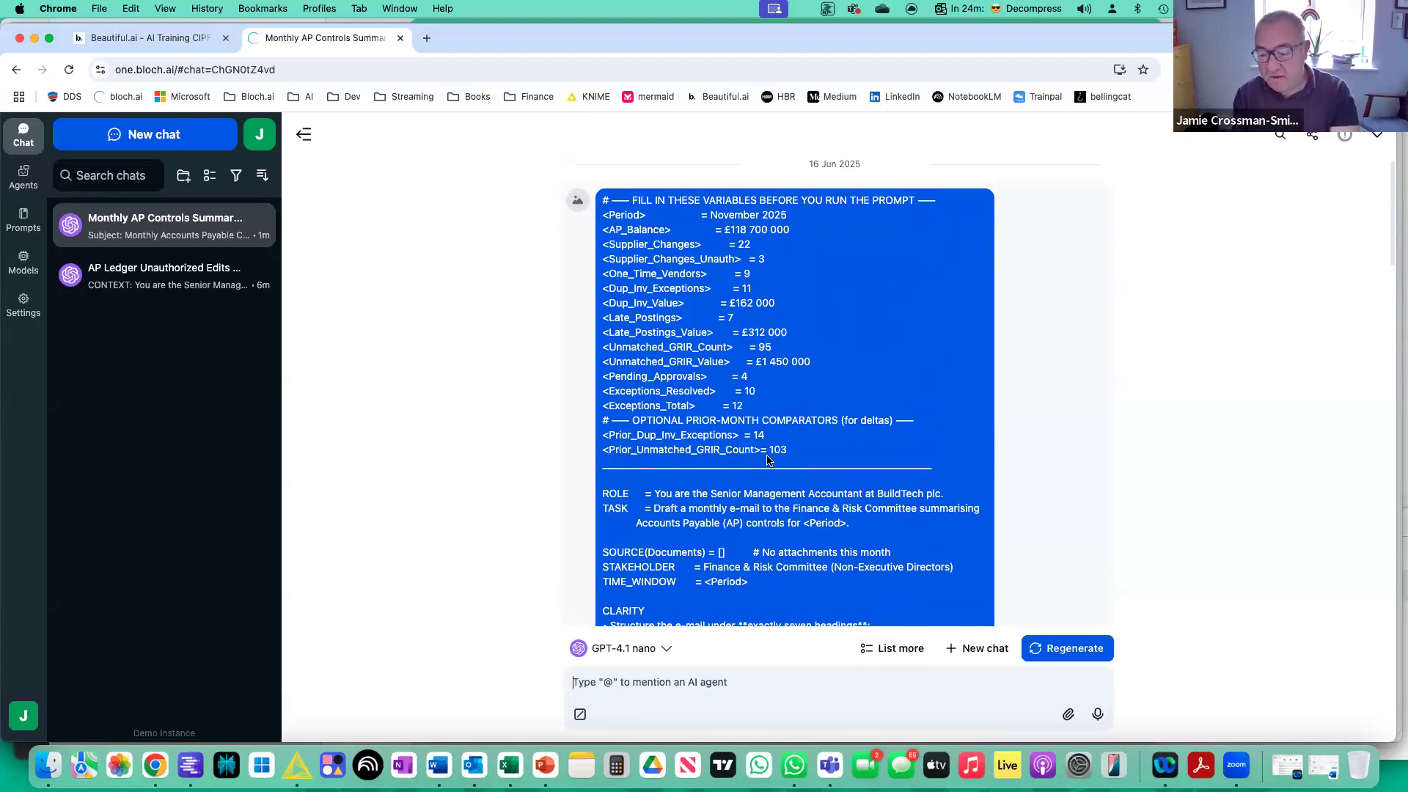
scroll(765, 456, "up", 1)
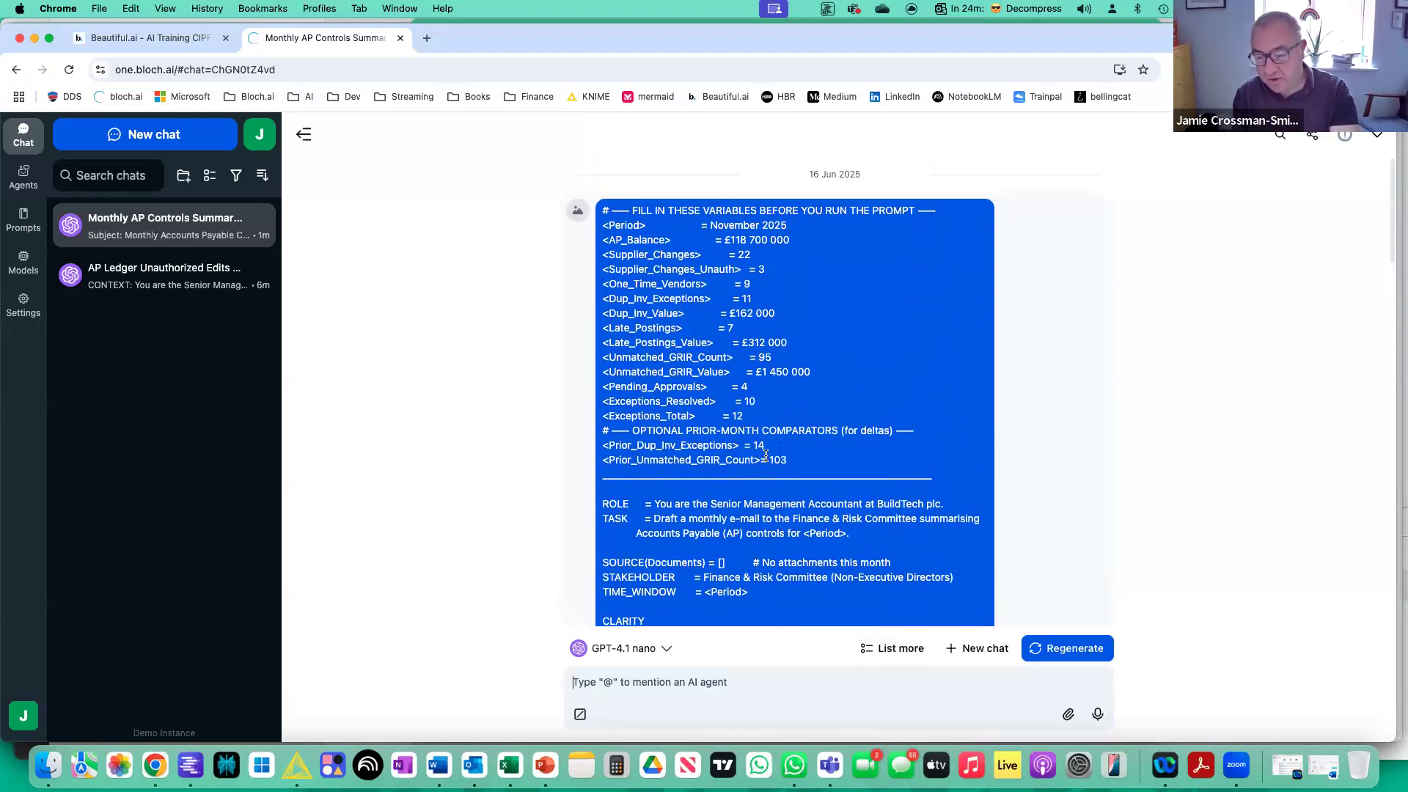
scroll(765, 456, "down", 3)
scroll(882, 521, "up", 3)
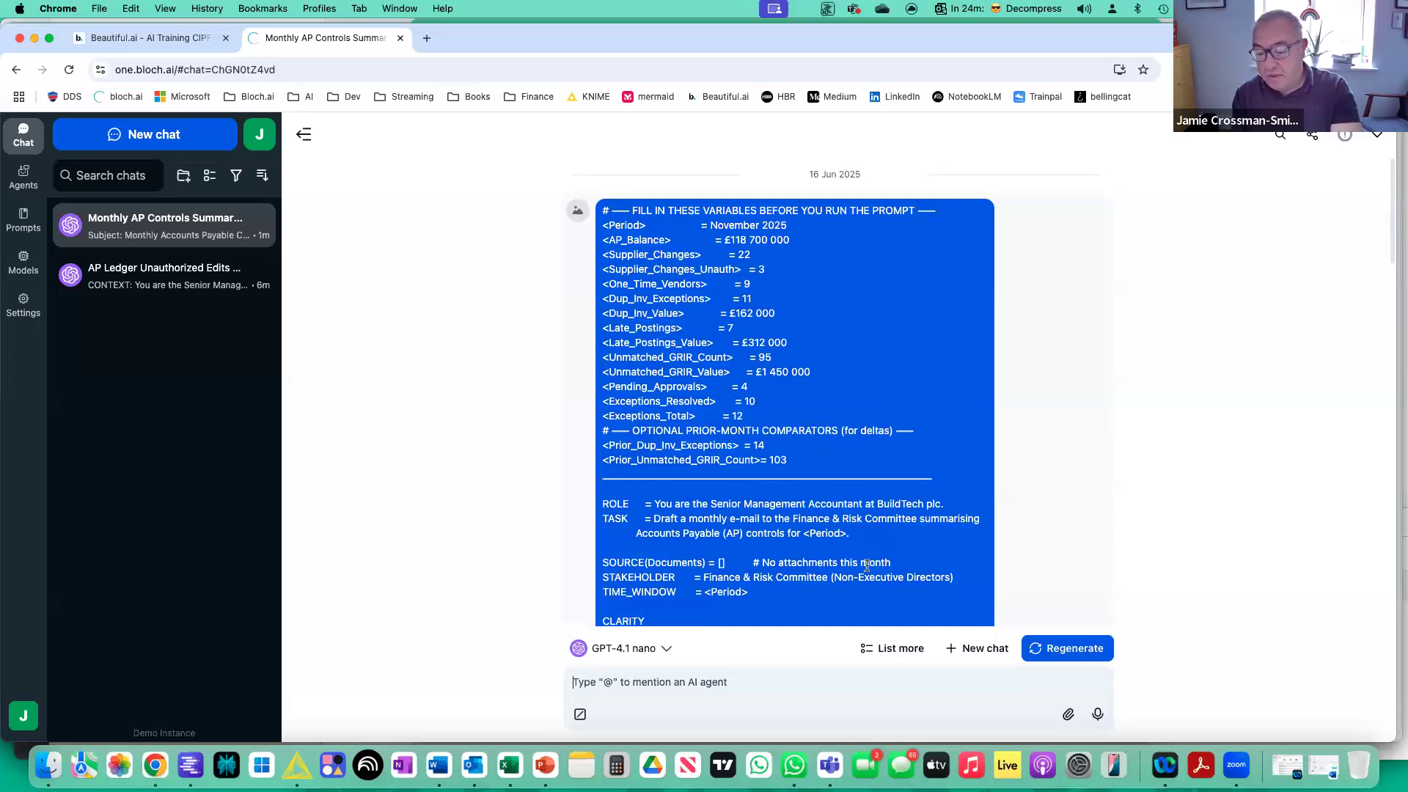
Read through the generated AP controls e-mail, covering the executive summary, key-metrics table, commentary, next steps and closing.
scroll(867, 564, "down", 15)
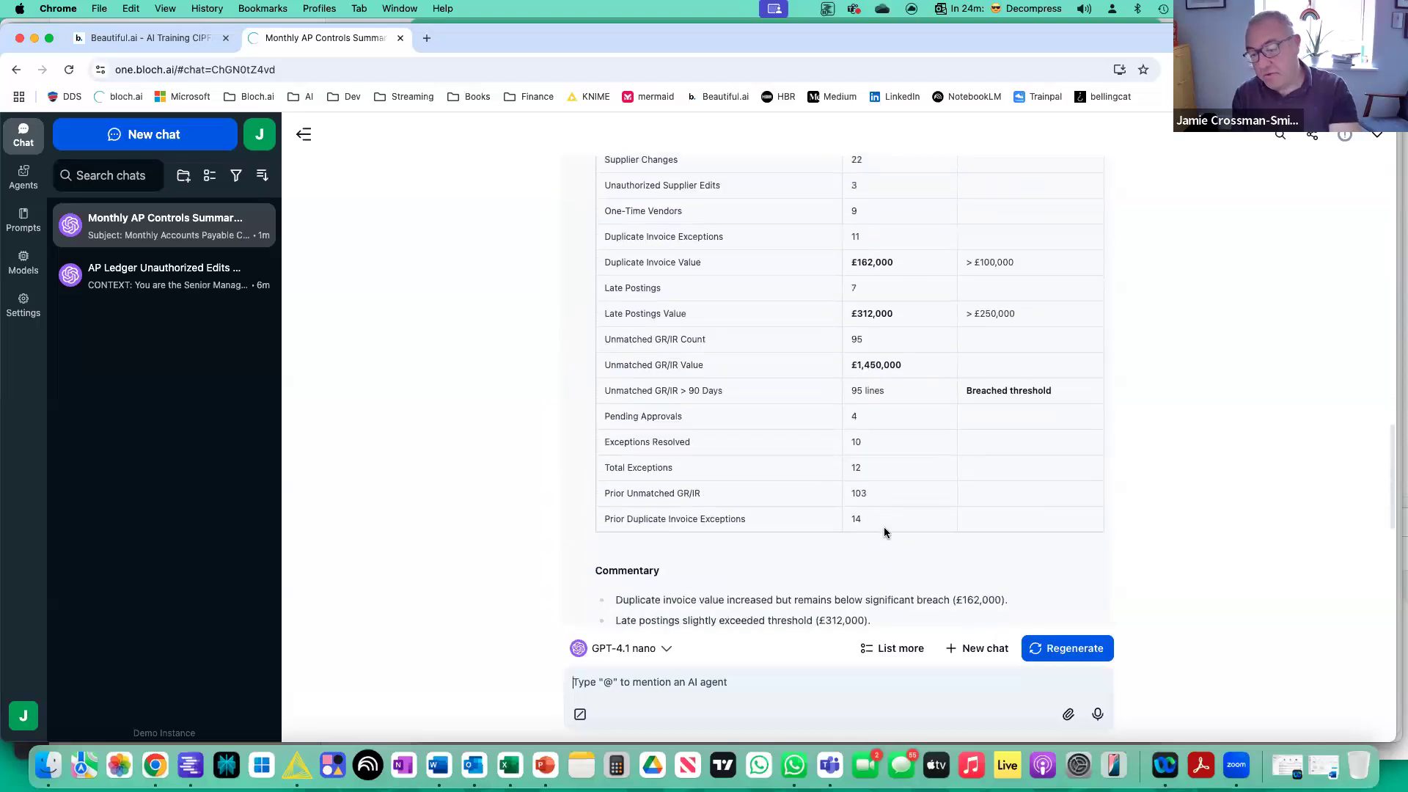
scroll(884, 525, "up", 6)
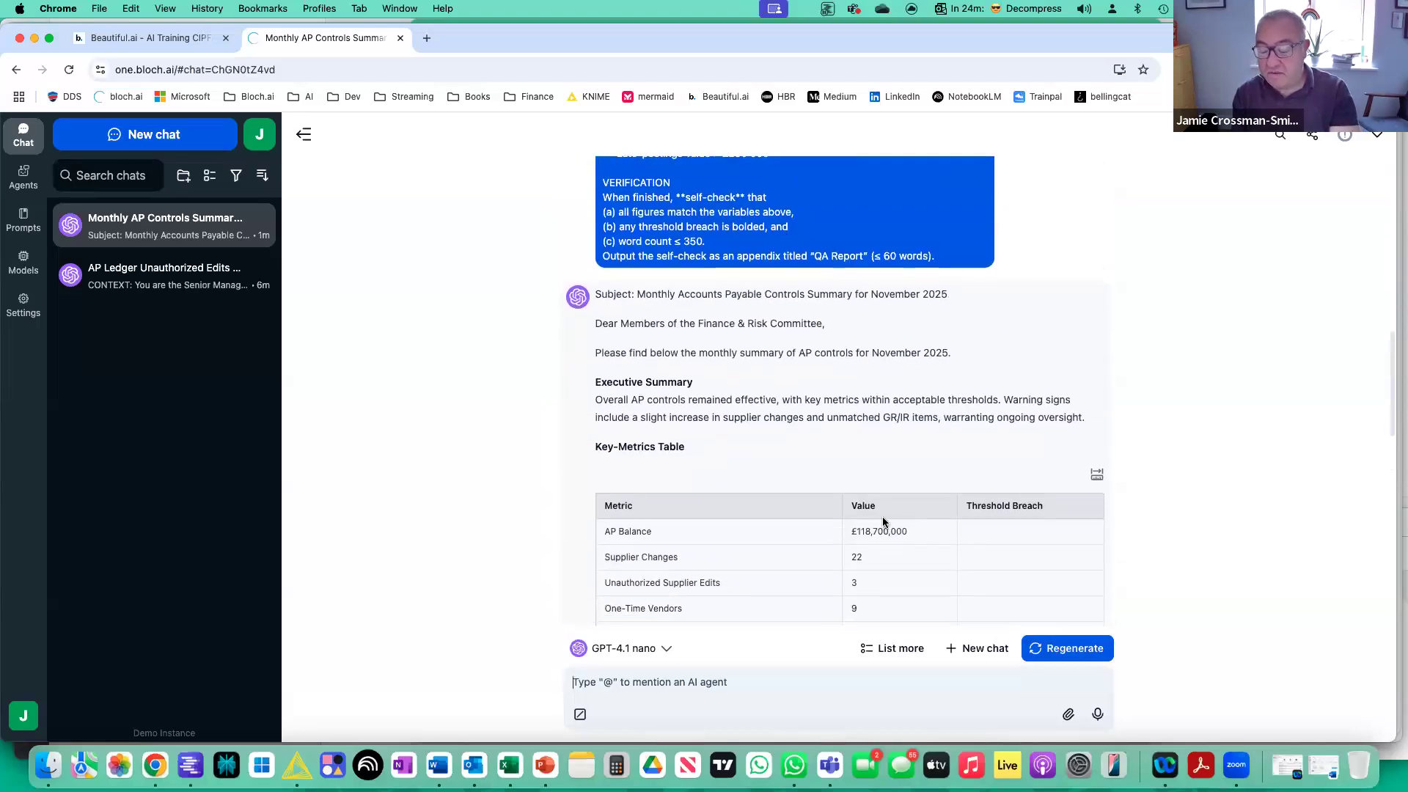
scroll(884, 520, "down", 2)
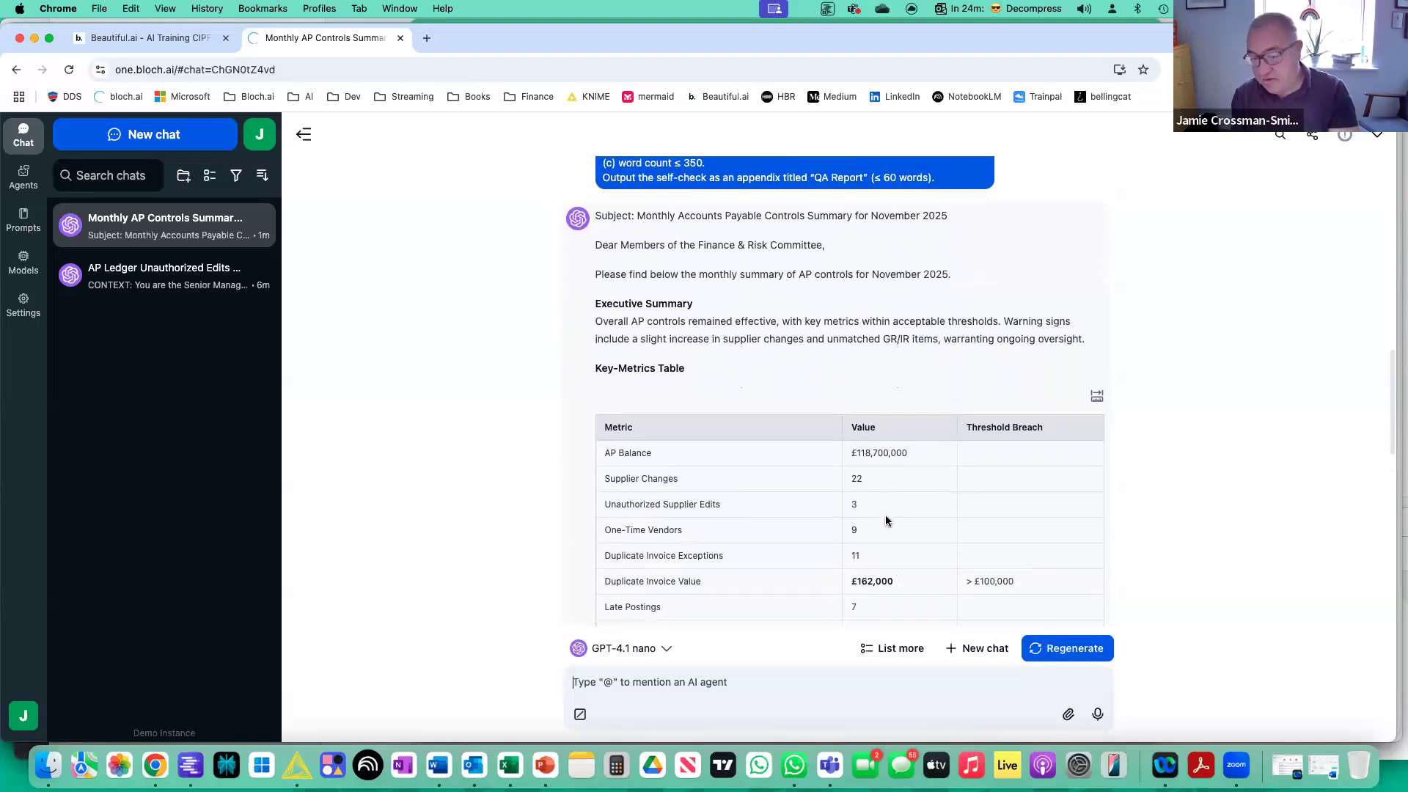
scroll(886, 520, "down", 5)
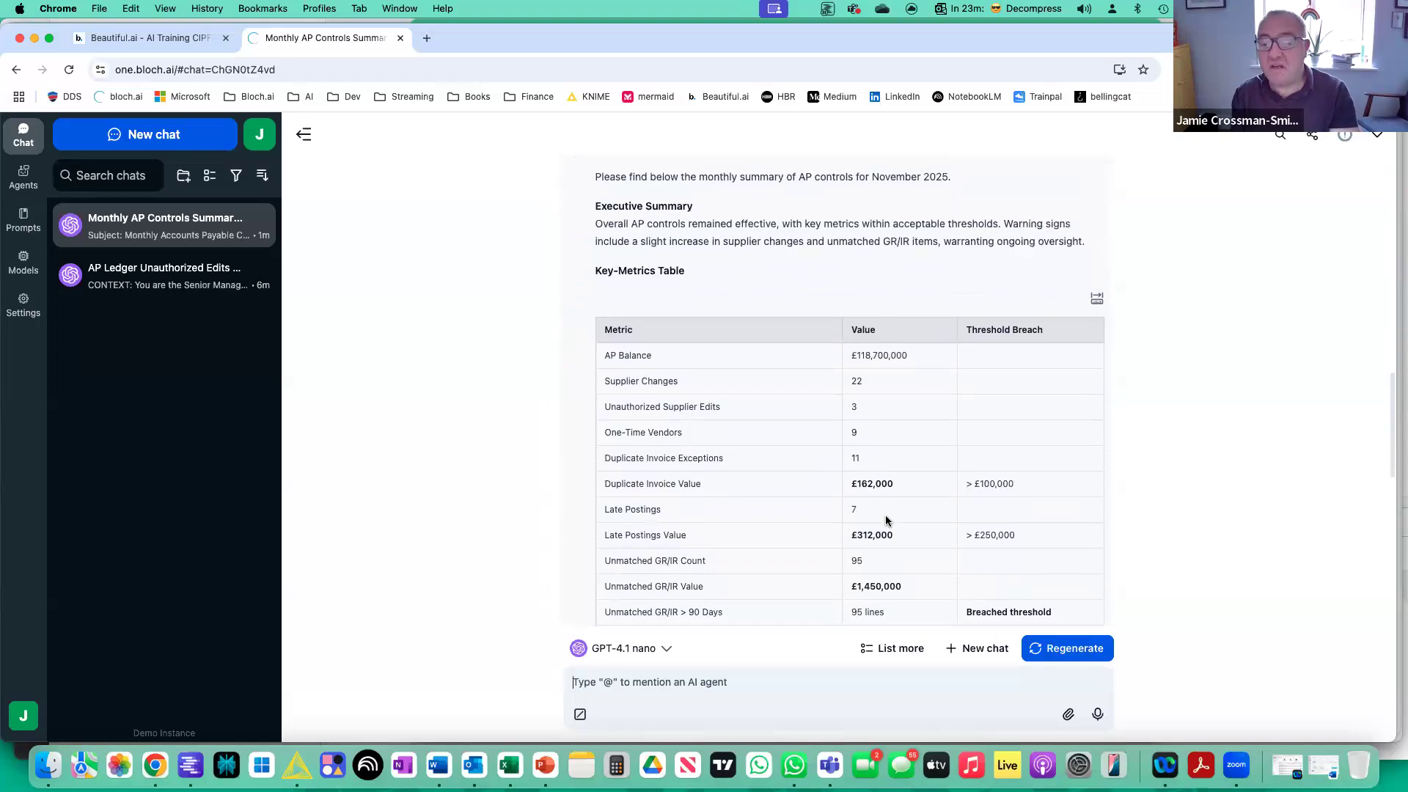
scroll(886, 520, "down", 3)
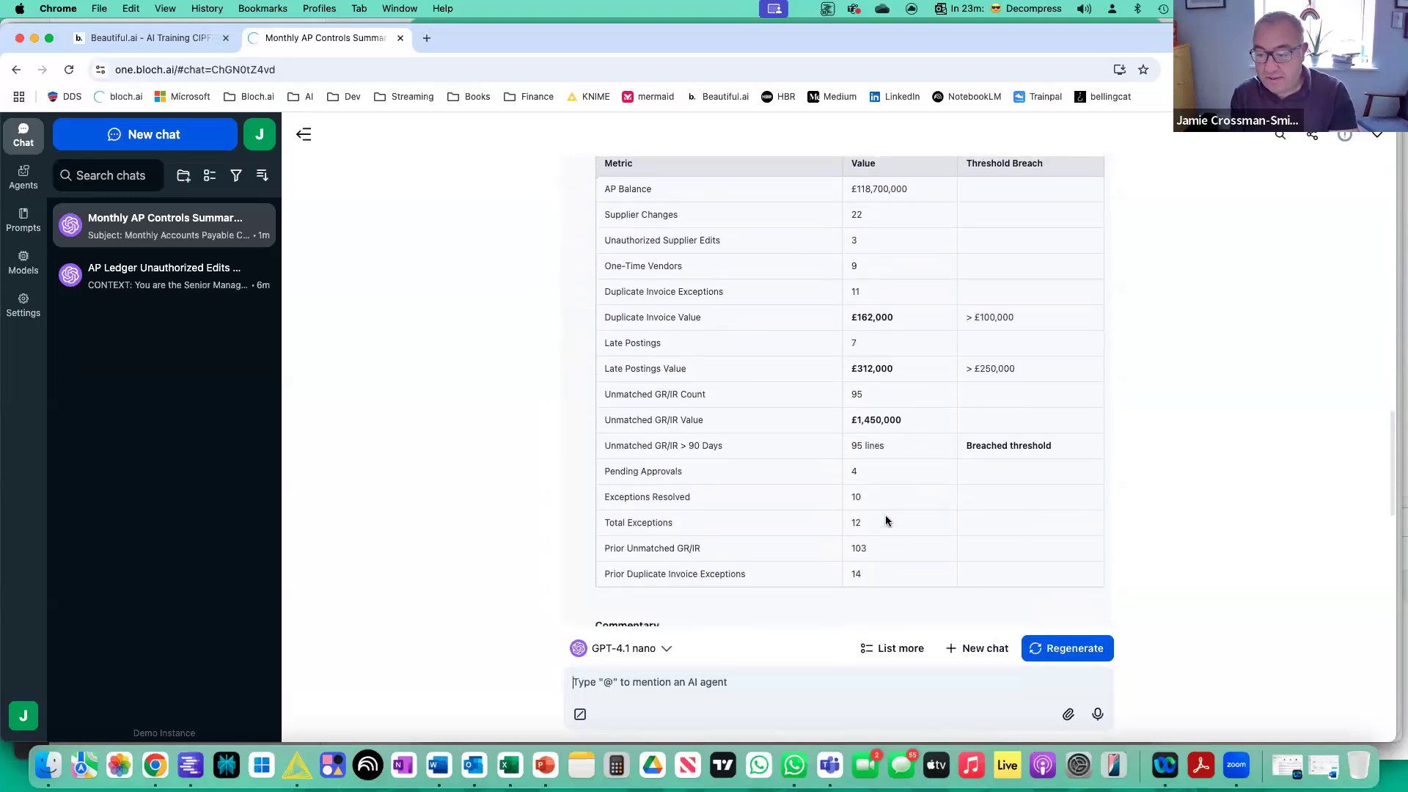
scroll(886, 520, "down", 1)
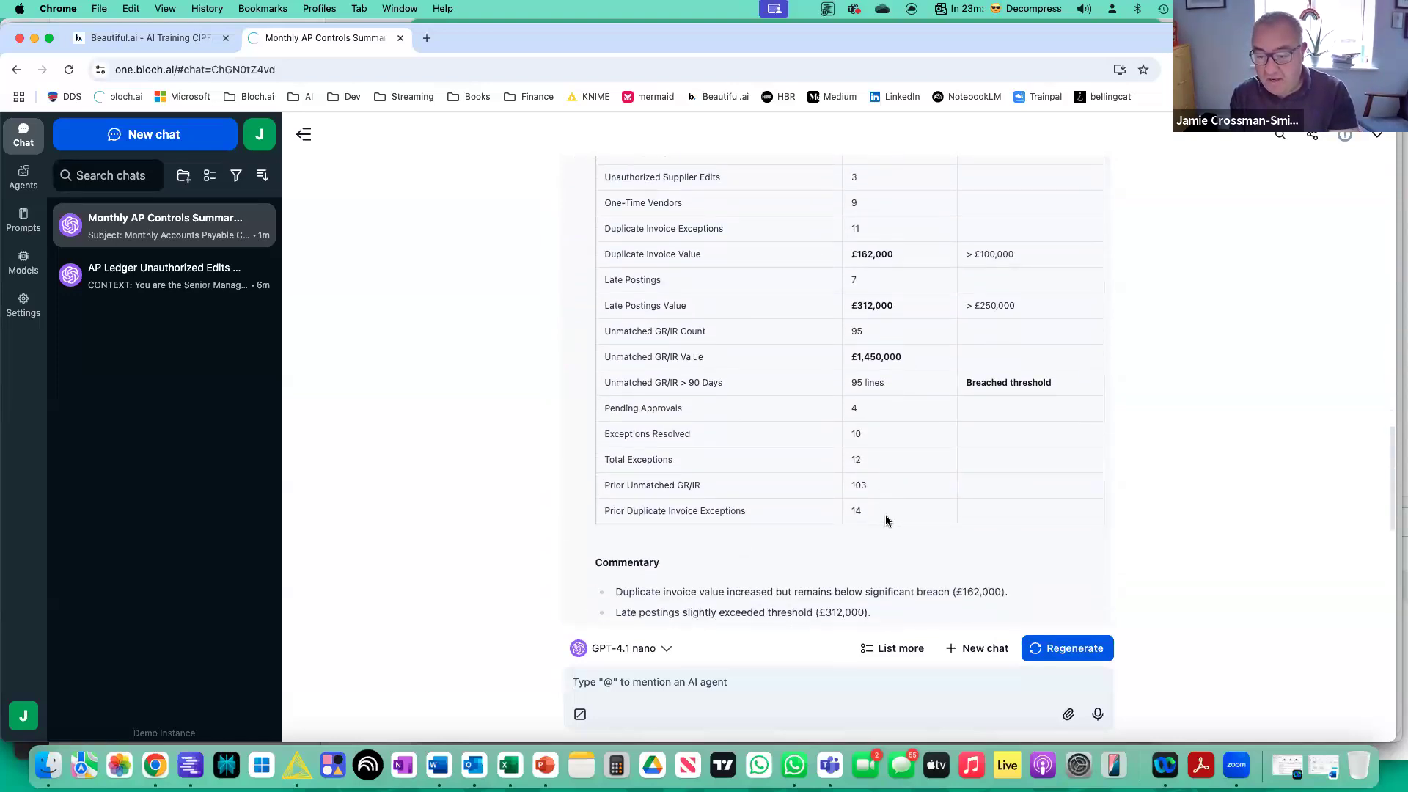
scroll(886, 521, "down", 3)
scroll(886, 521, "down", 5)
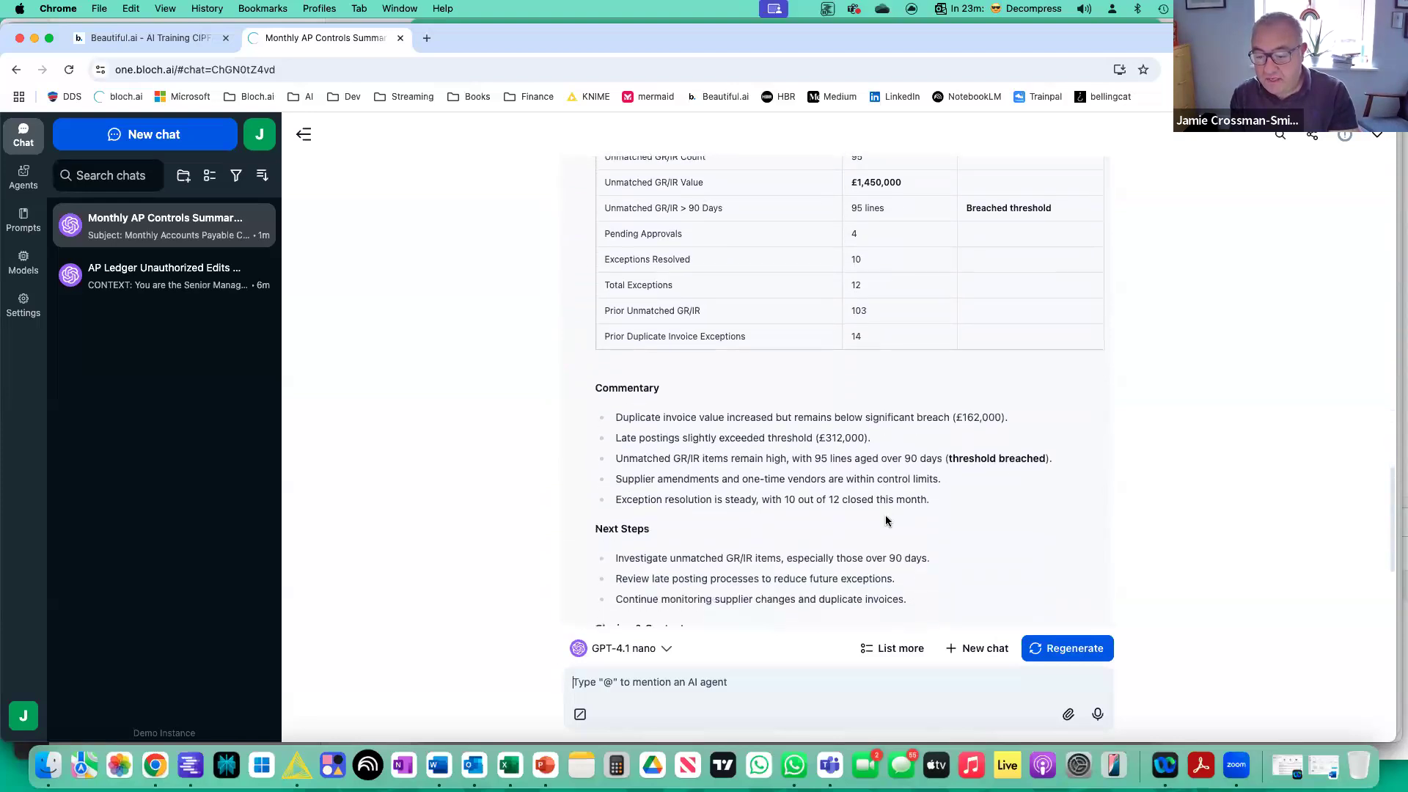
scroll(886, 517, "down", 2)
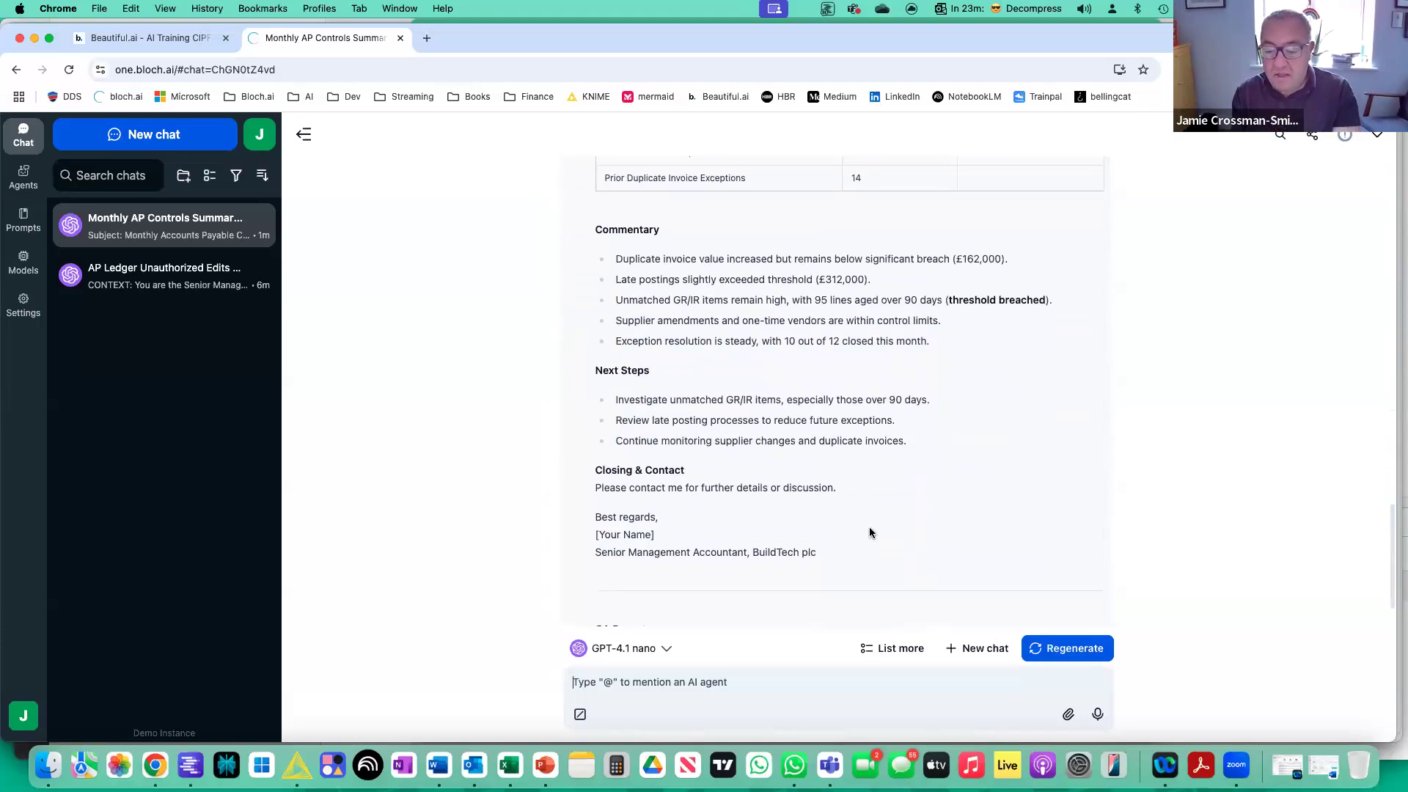
Add Claude 3 Haiku to the chat alongside GPT-4.1 nano and regenerate the response with both models.
left_click(642, 652)
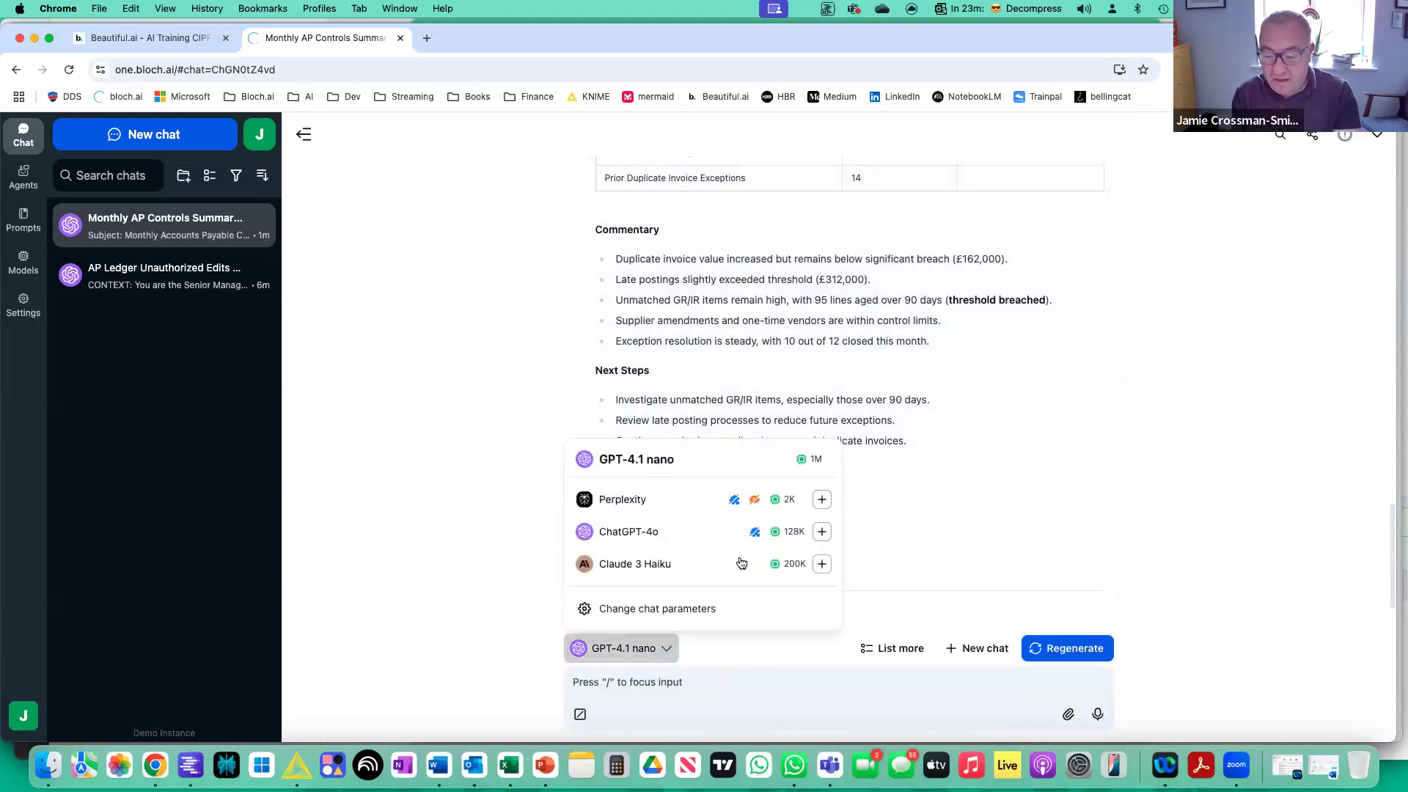
left_click(821, 566)
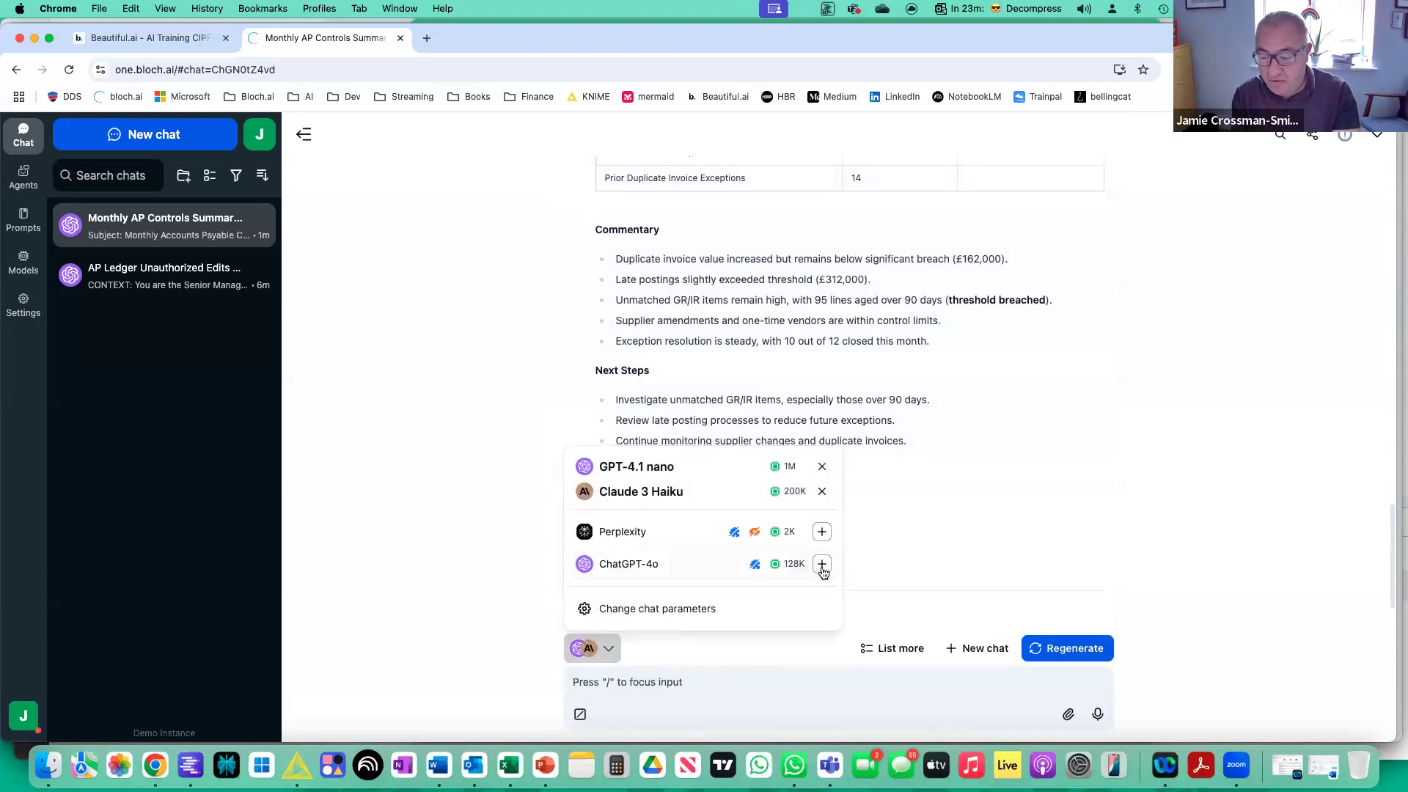
left_click(1061, 649)
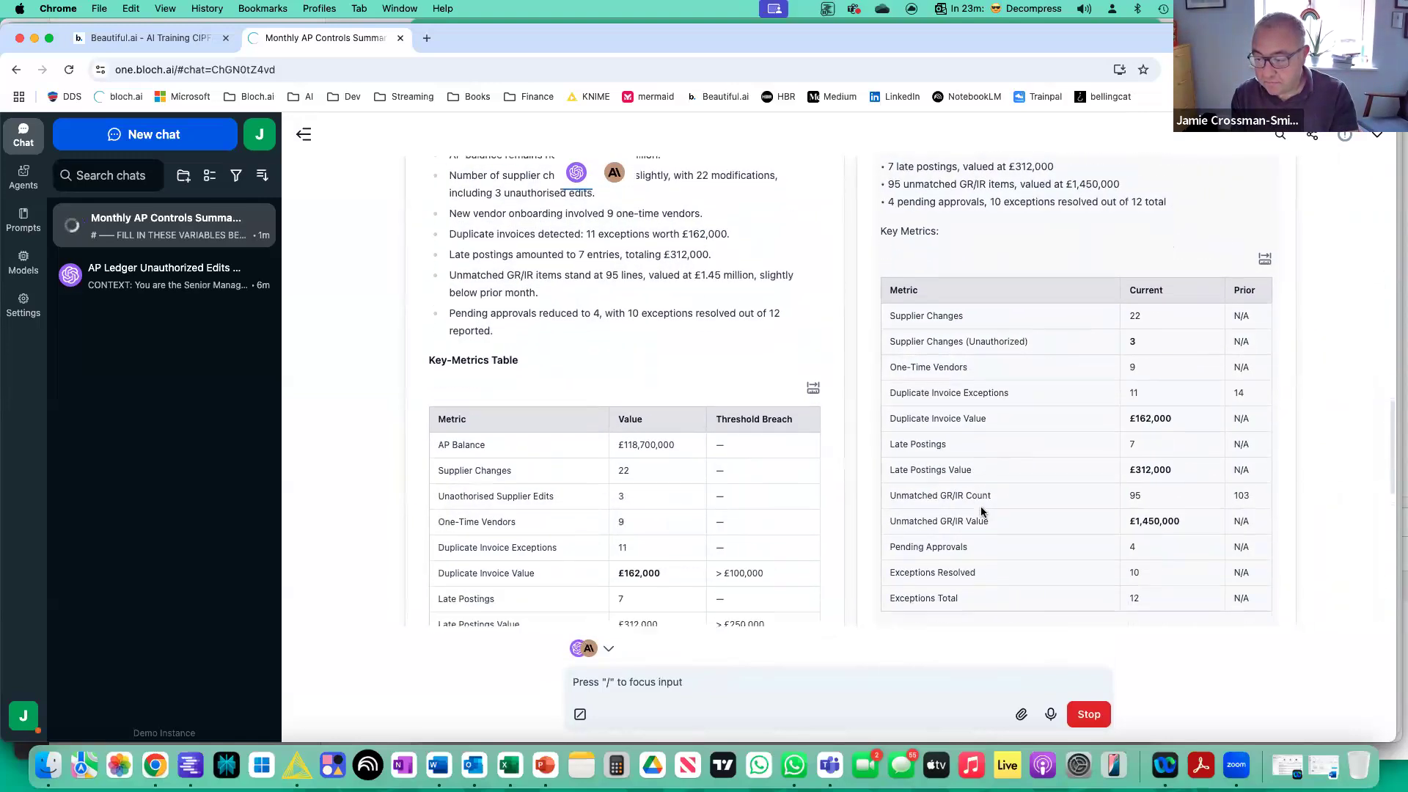
Compare the GPT-4.1 nano and Claude 3 Haiku e-mails side by side, including their metrics tables, commentary and QA reports.
scroll(981, 511, "down", 5)
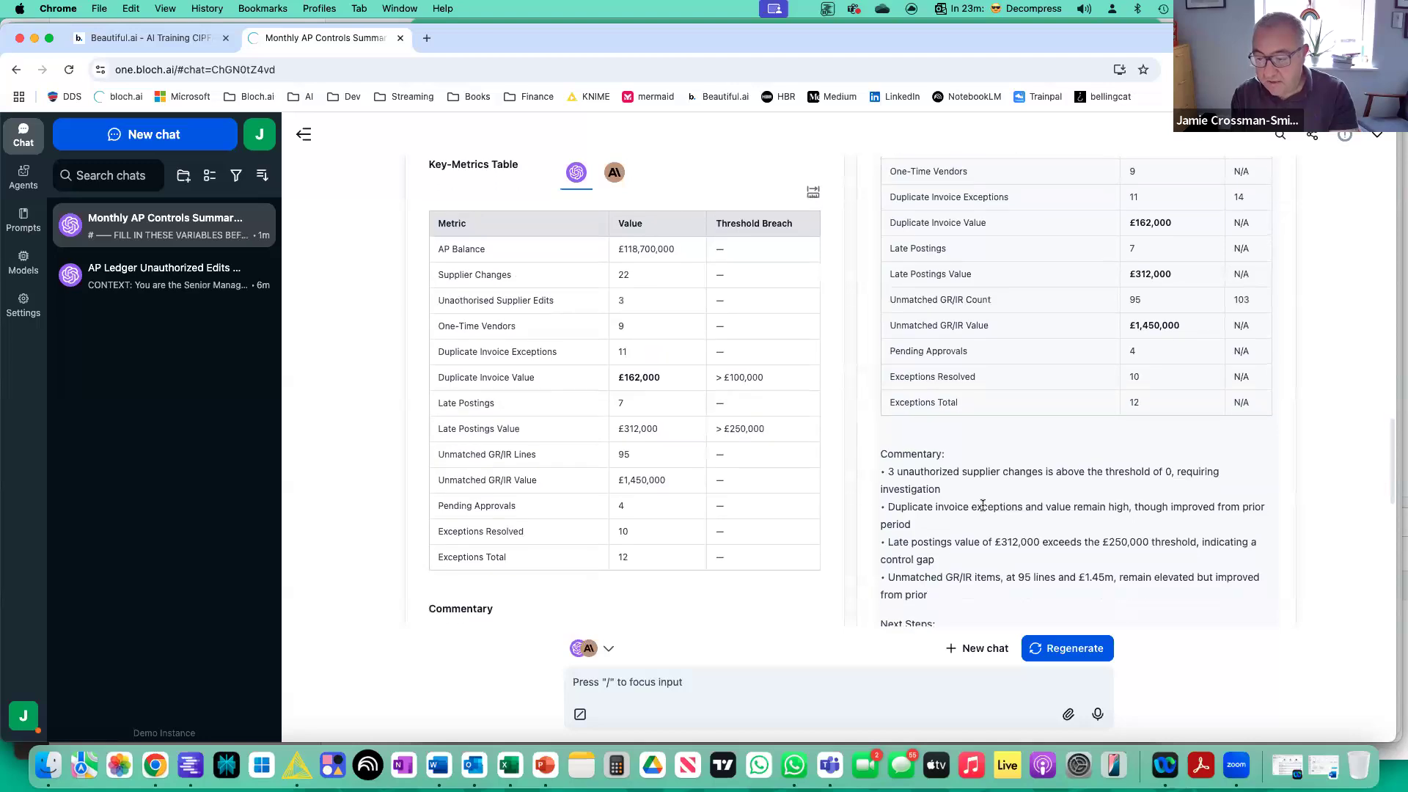
scroll(982, 506, "down", 7)
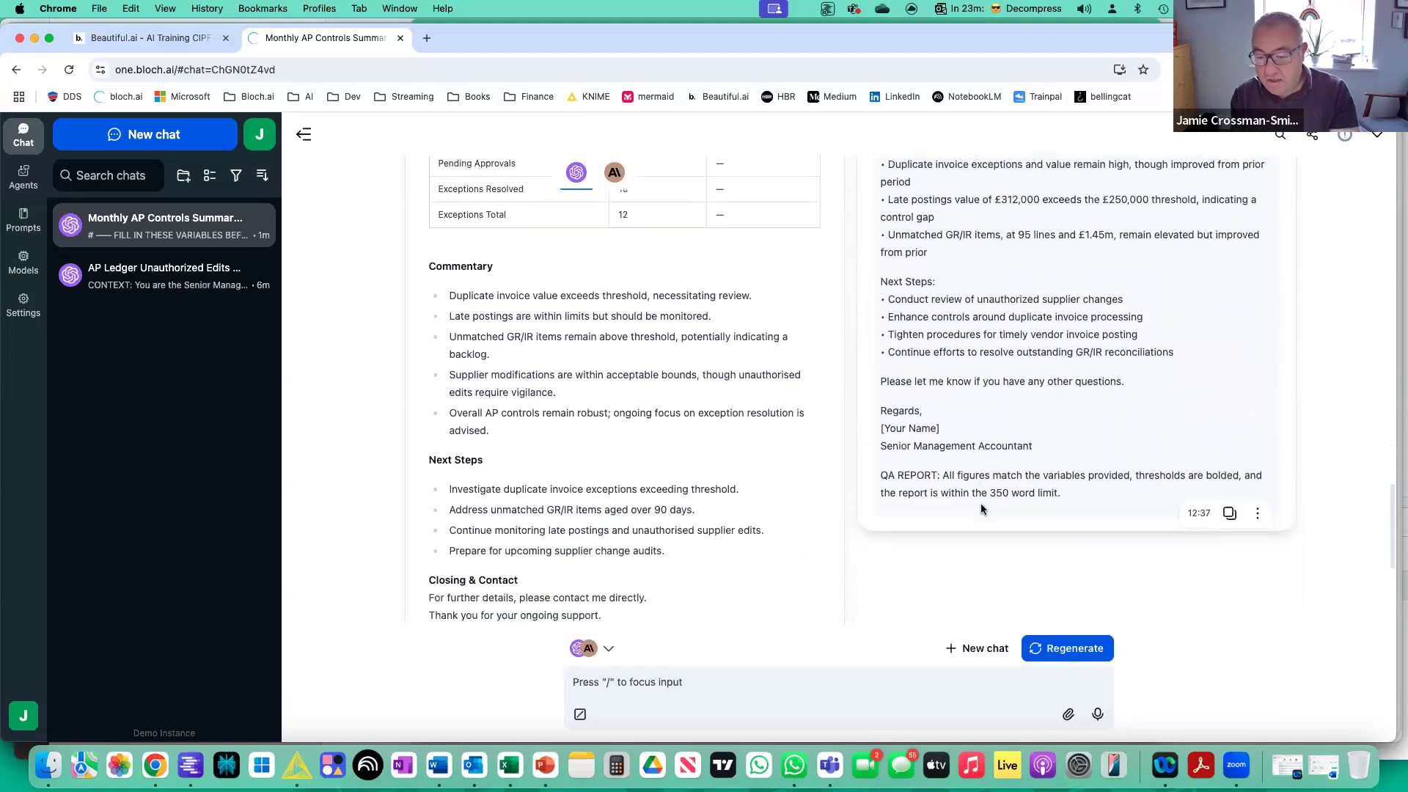
scroll(981, 509, "up", 10)
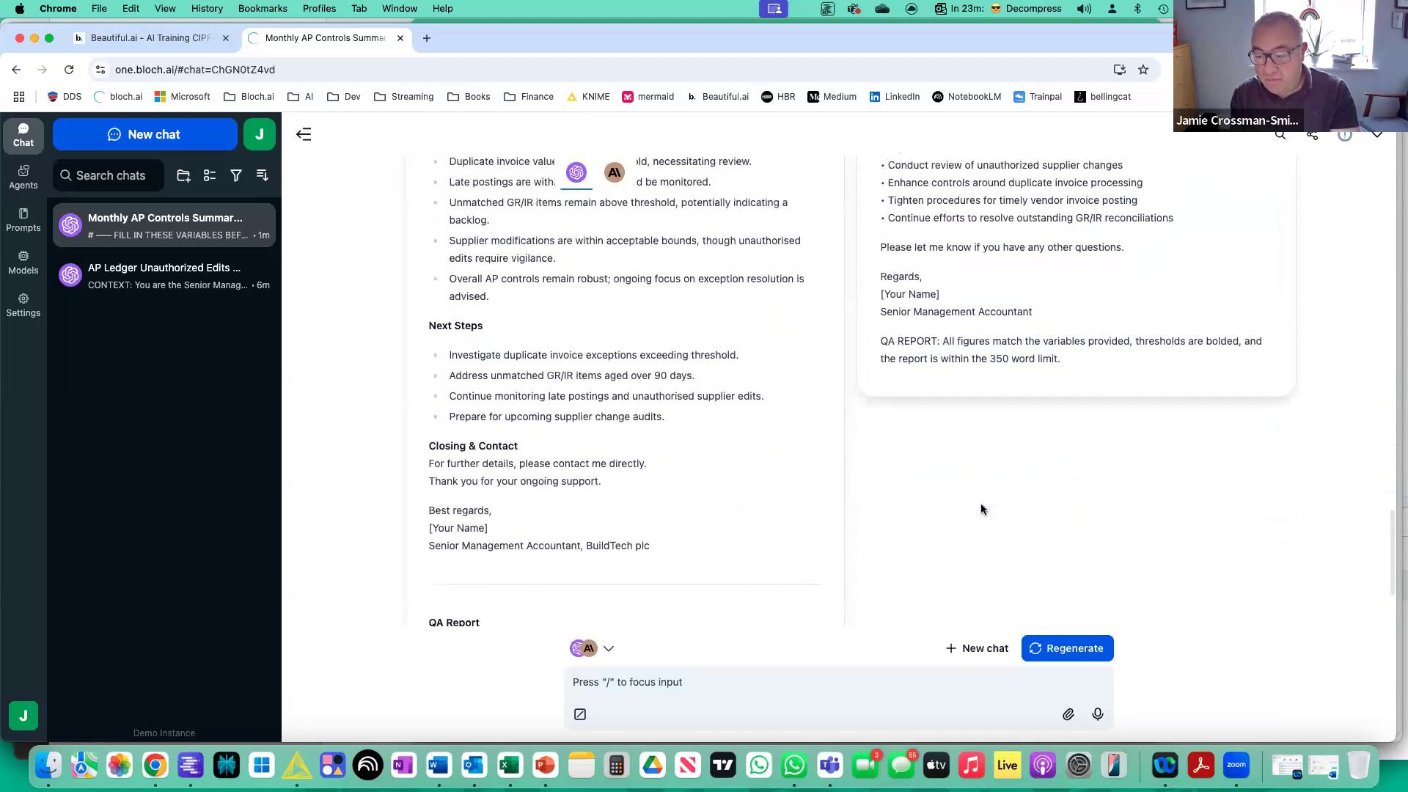
scroll(981, 509, "up", 7)
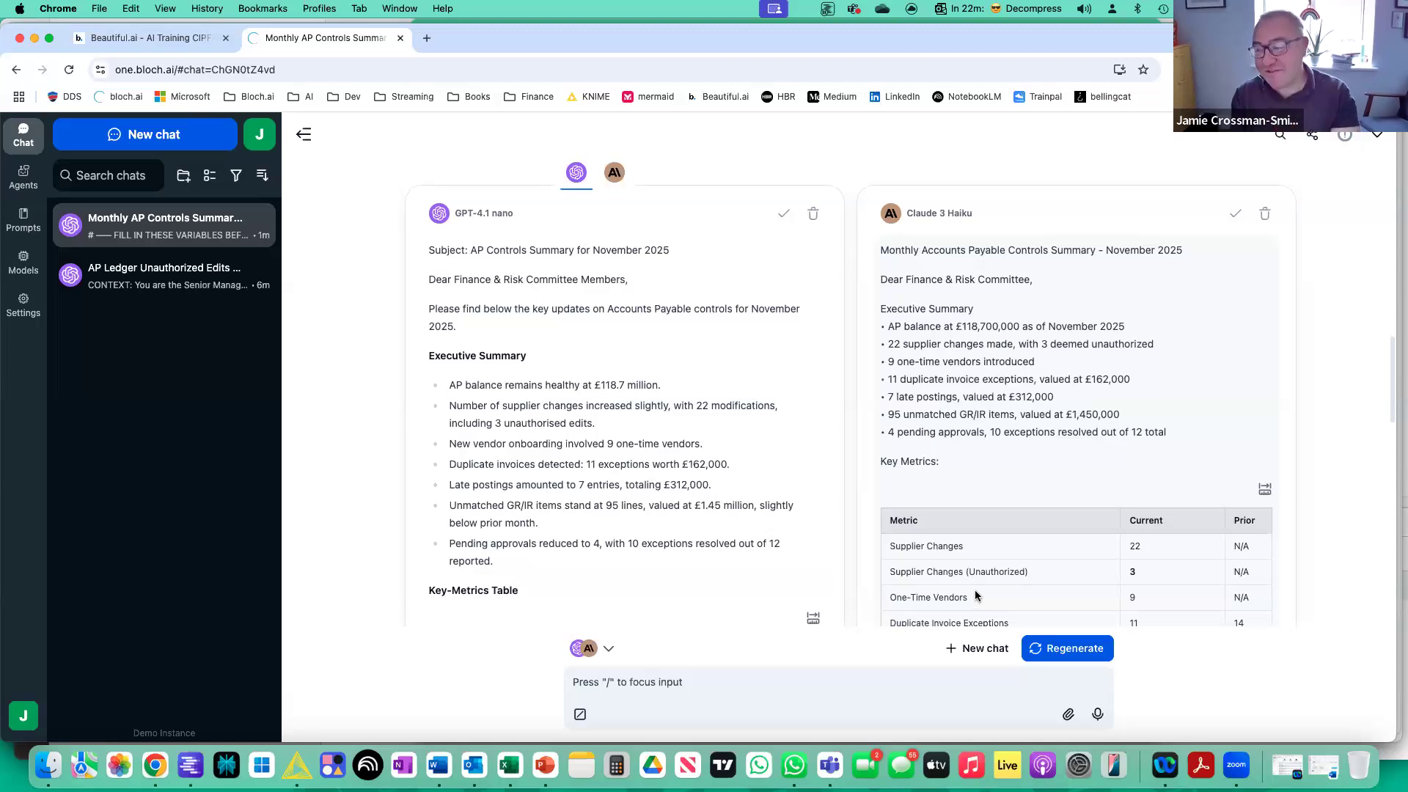
scroll(812, 576, "down", 5)
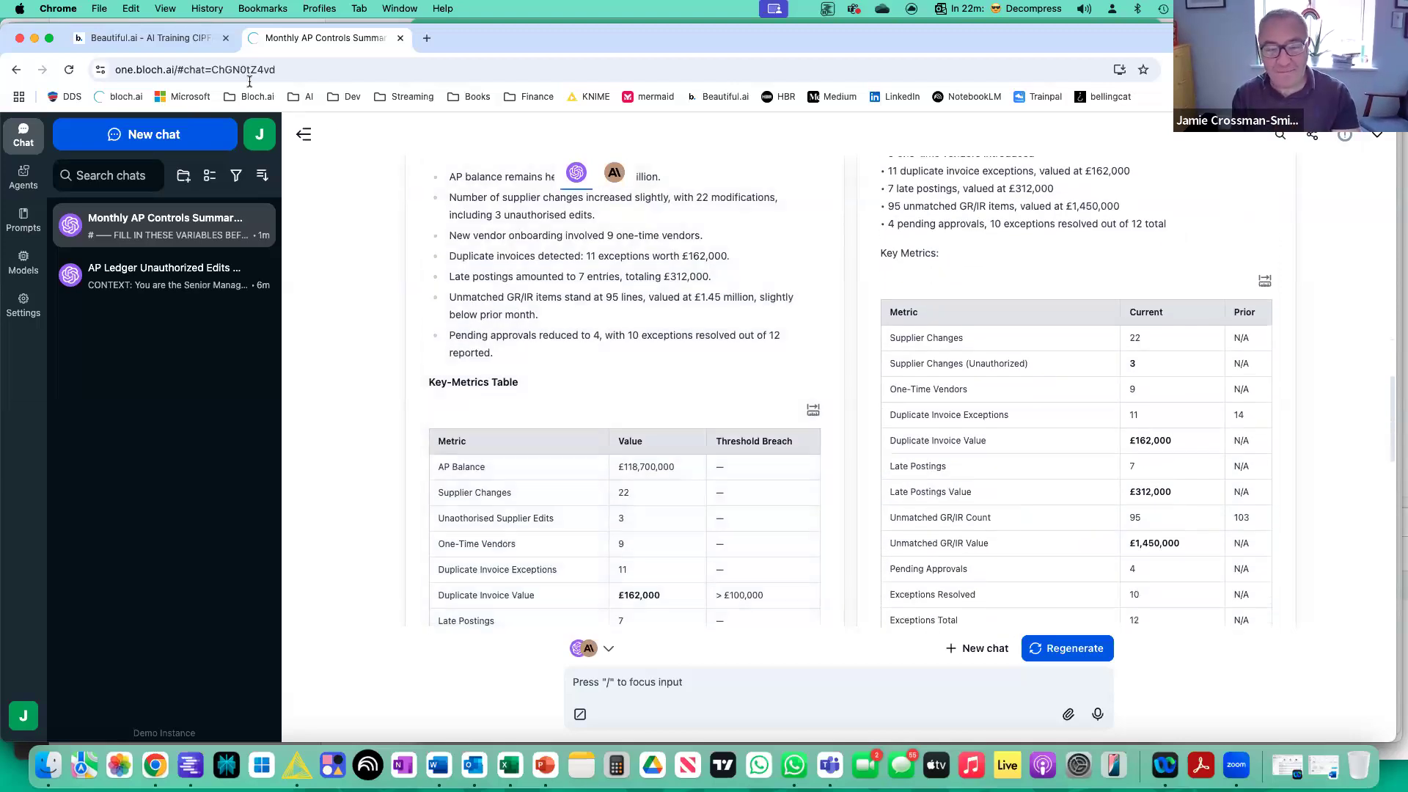
Switch to the Beautiful.ai AI Training CIPFA presentation and advance from Prompt Templates to the Domain-Specific Terms slide.
left_click(170, 41)
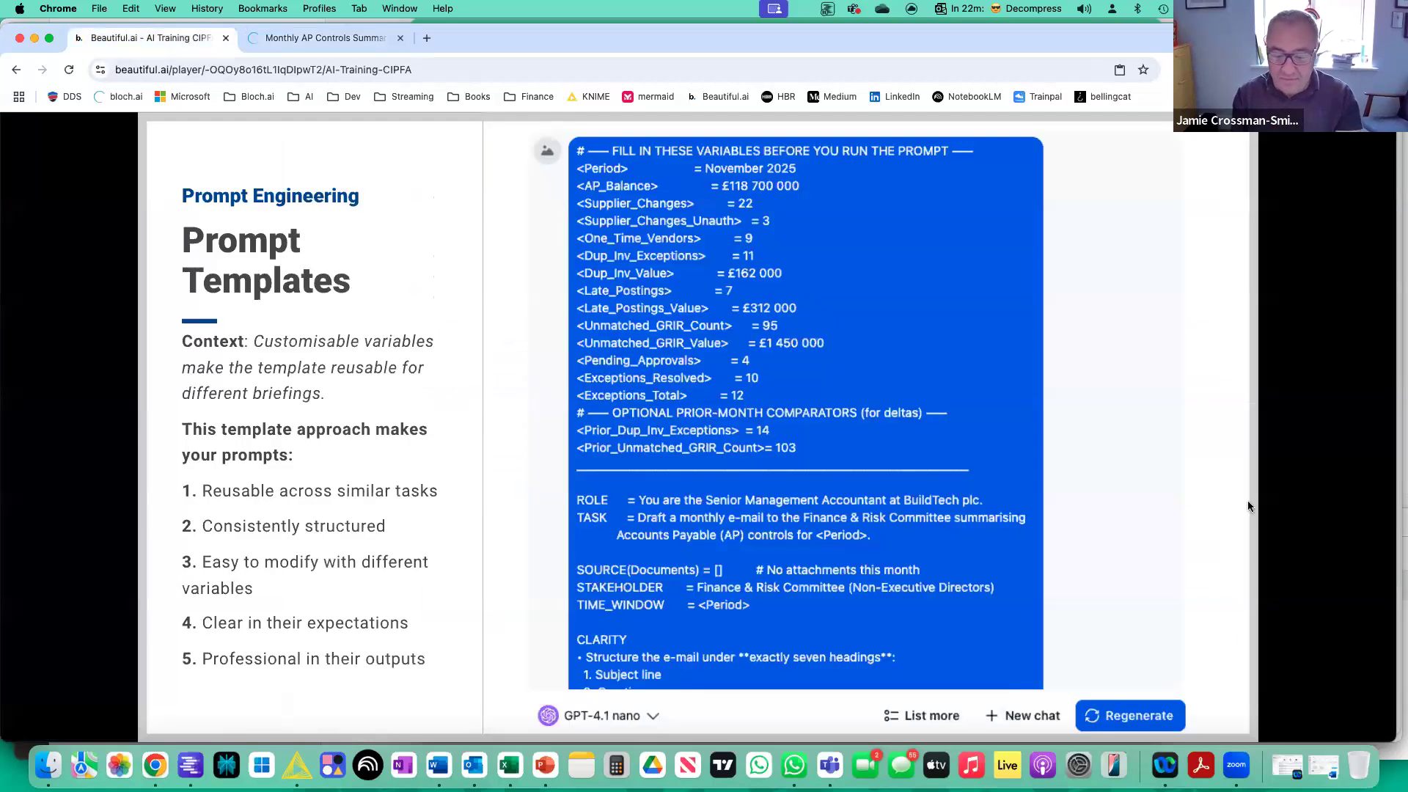
key("Right")
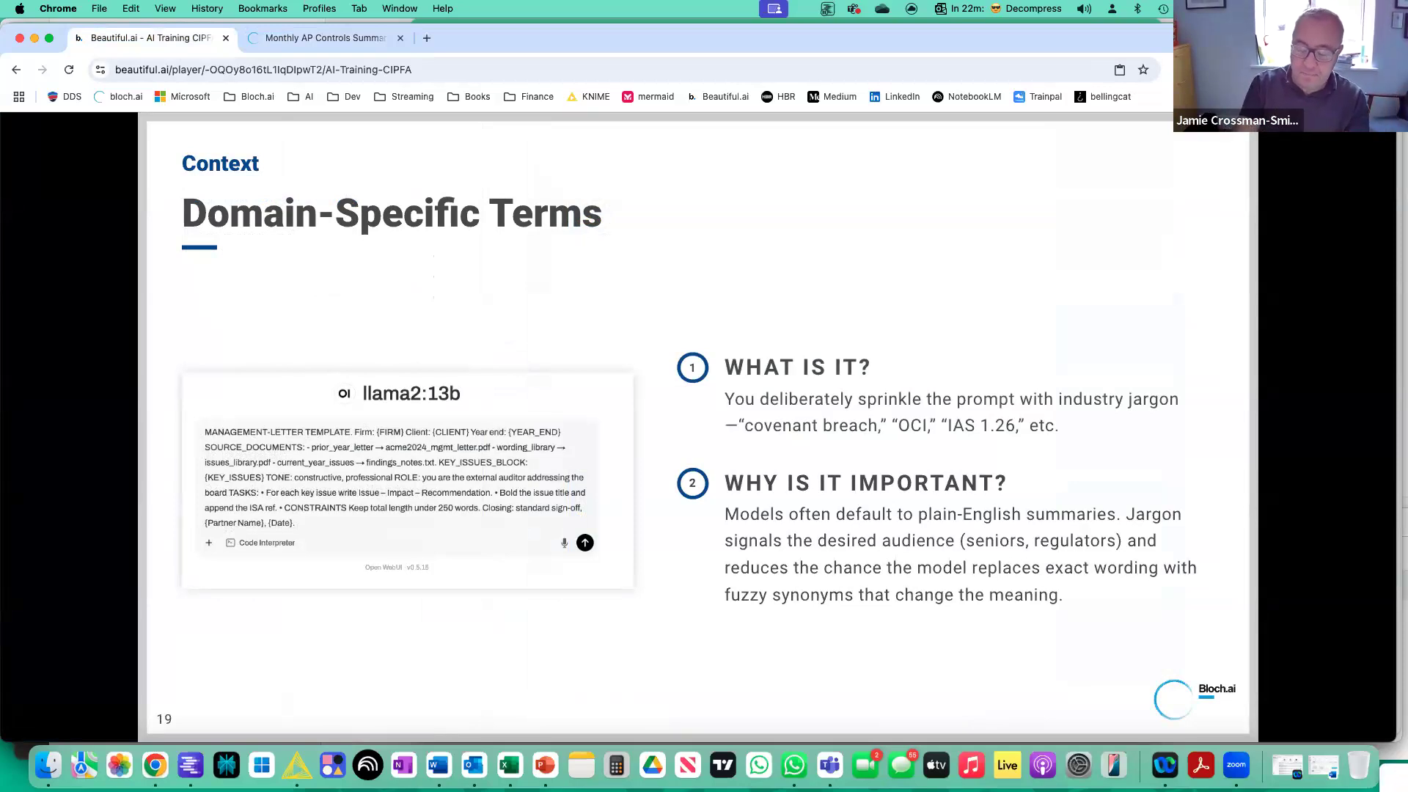
Advance the presentation through the Chain-of-Thought (CoT) Prompting slide to the Chain of Thought Prompting example slide.
key("Right")
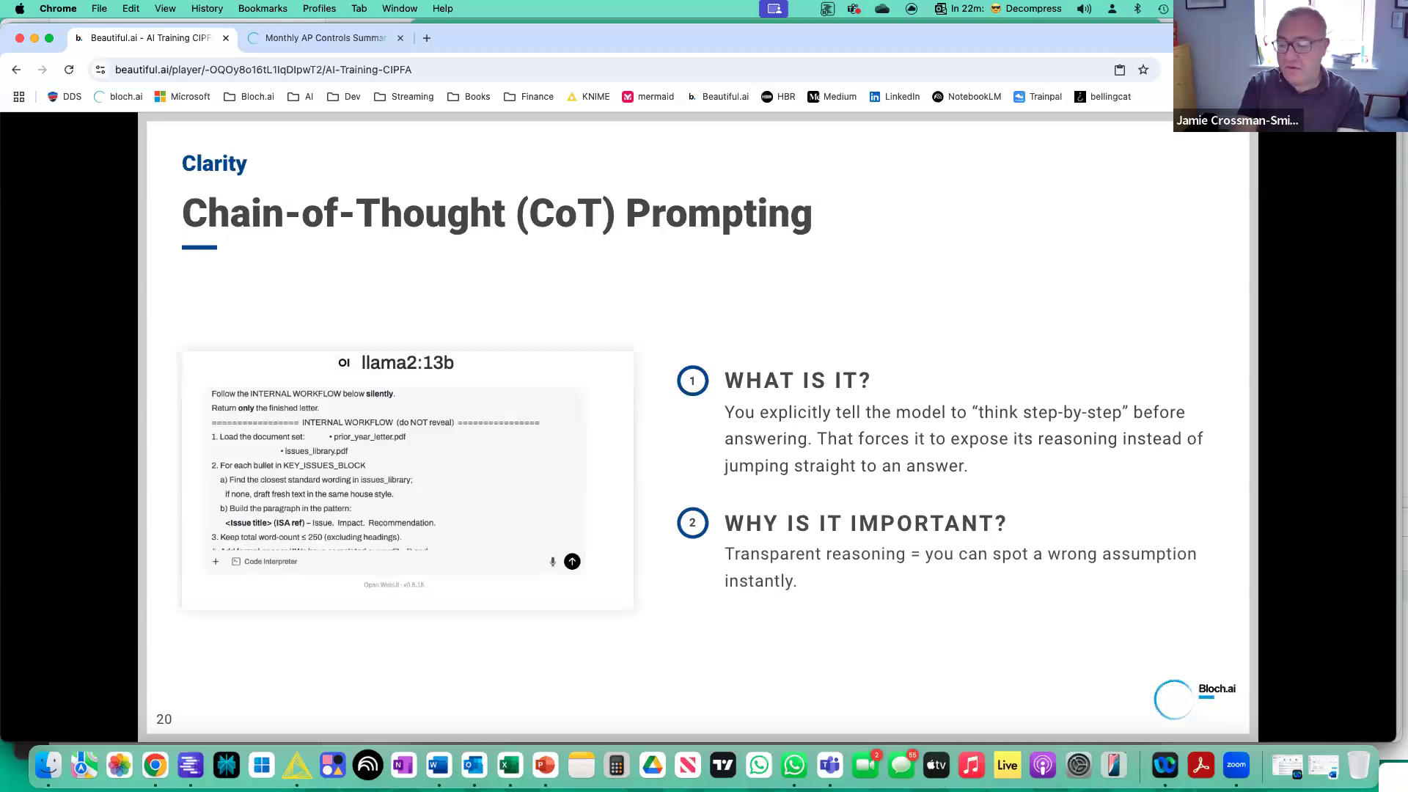
key("Right")
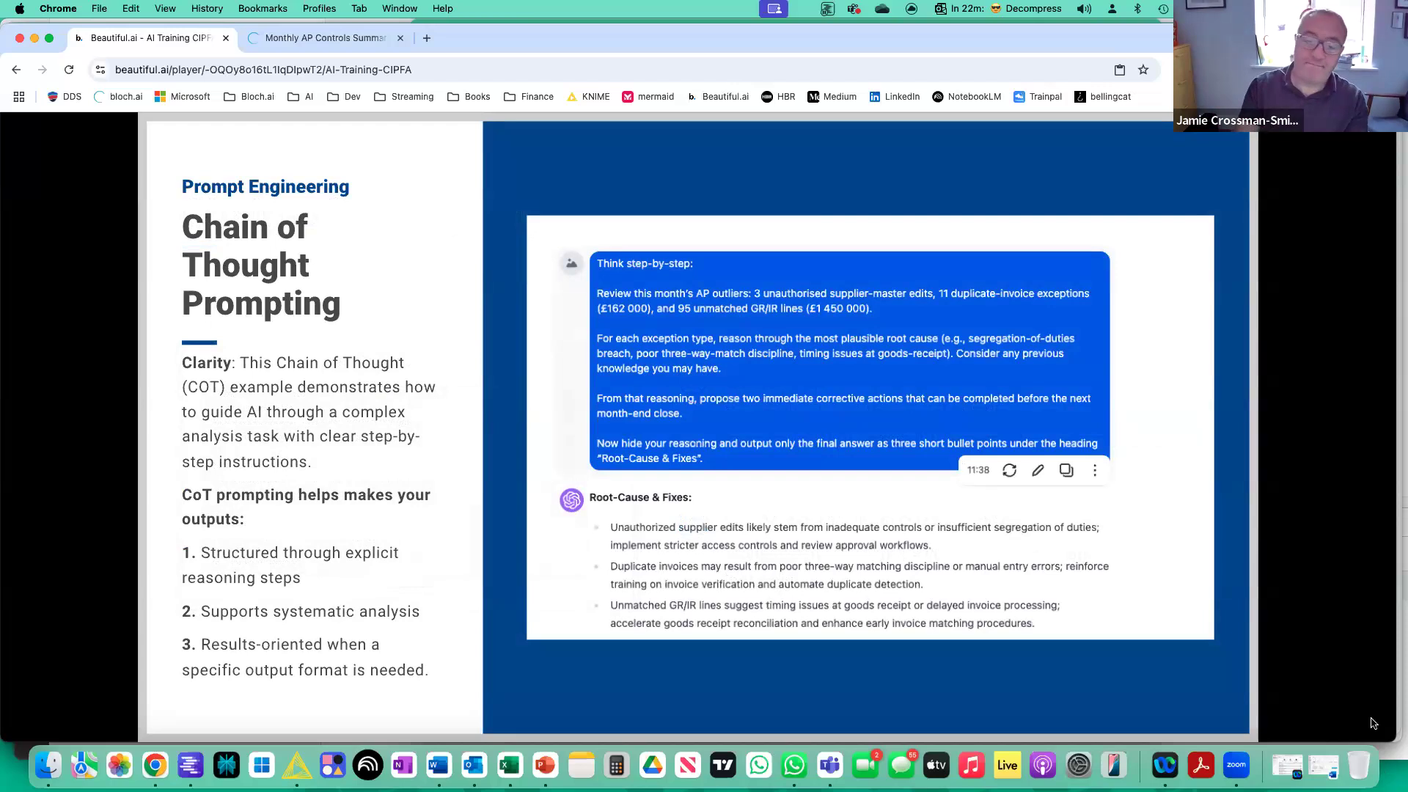
Switch to Bloch One and load the COT Prompt - CIPFA template from the prompt library into the chat message.
left_click(323, 33)
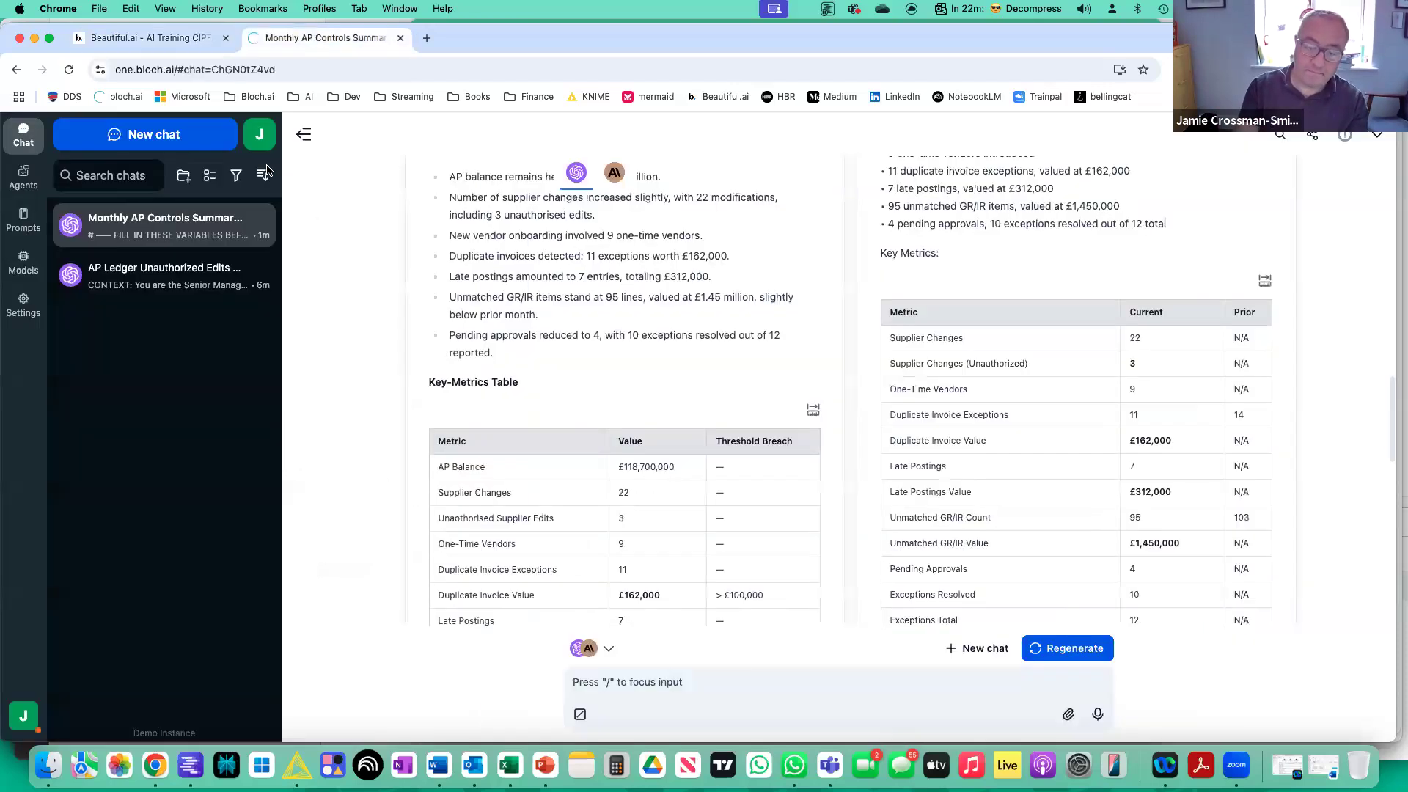
left_click(28, 222)
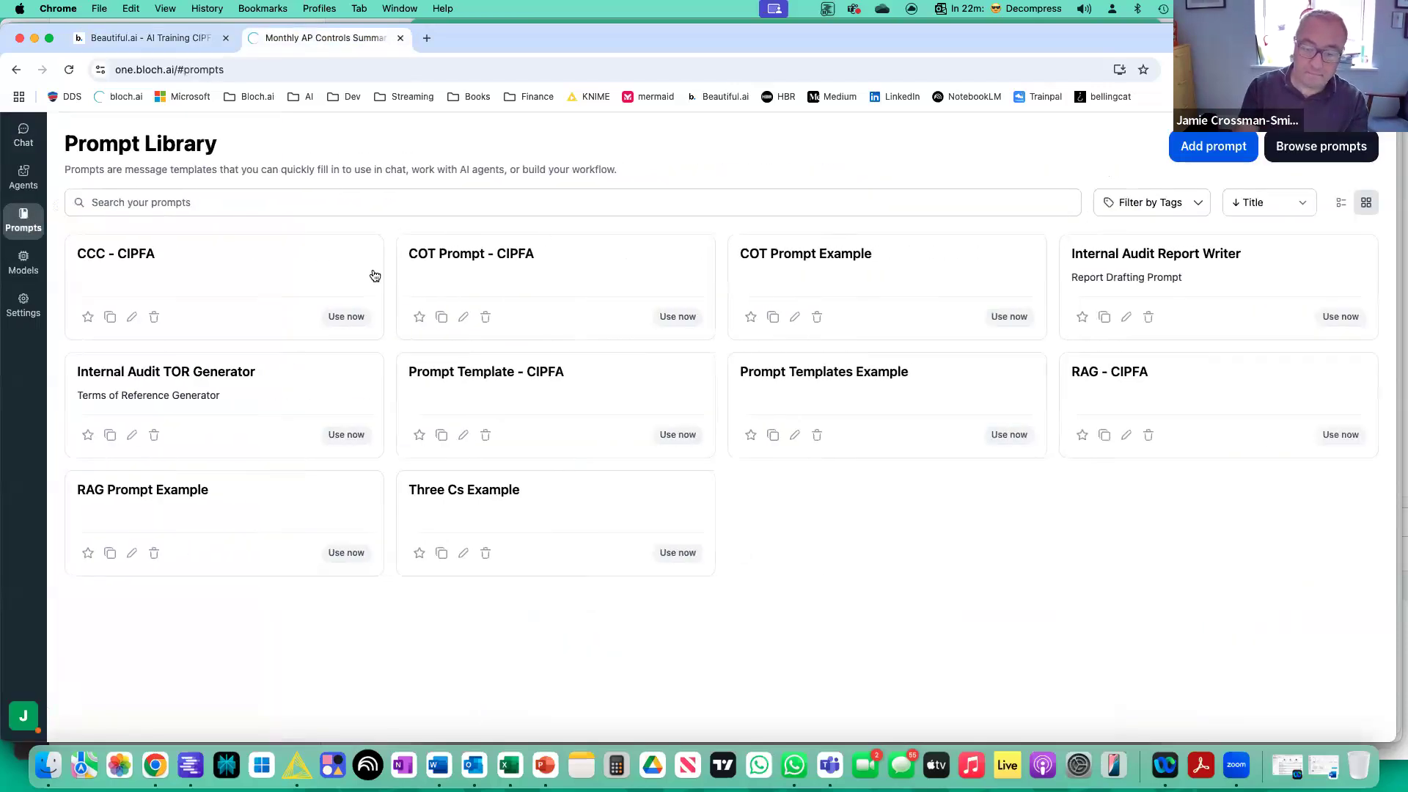
left_click(677, 316)
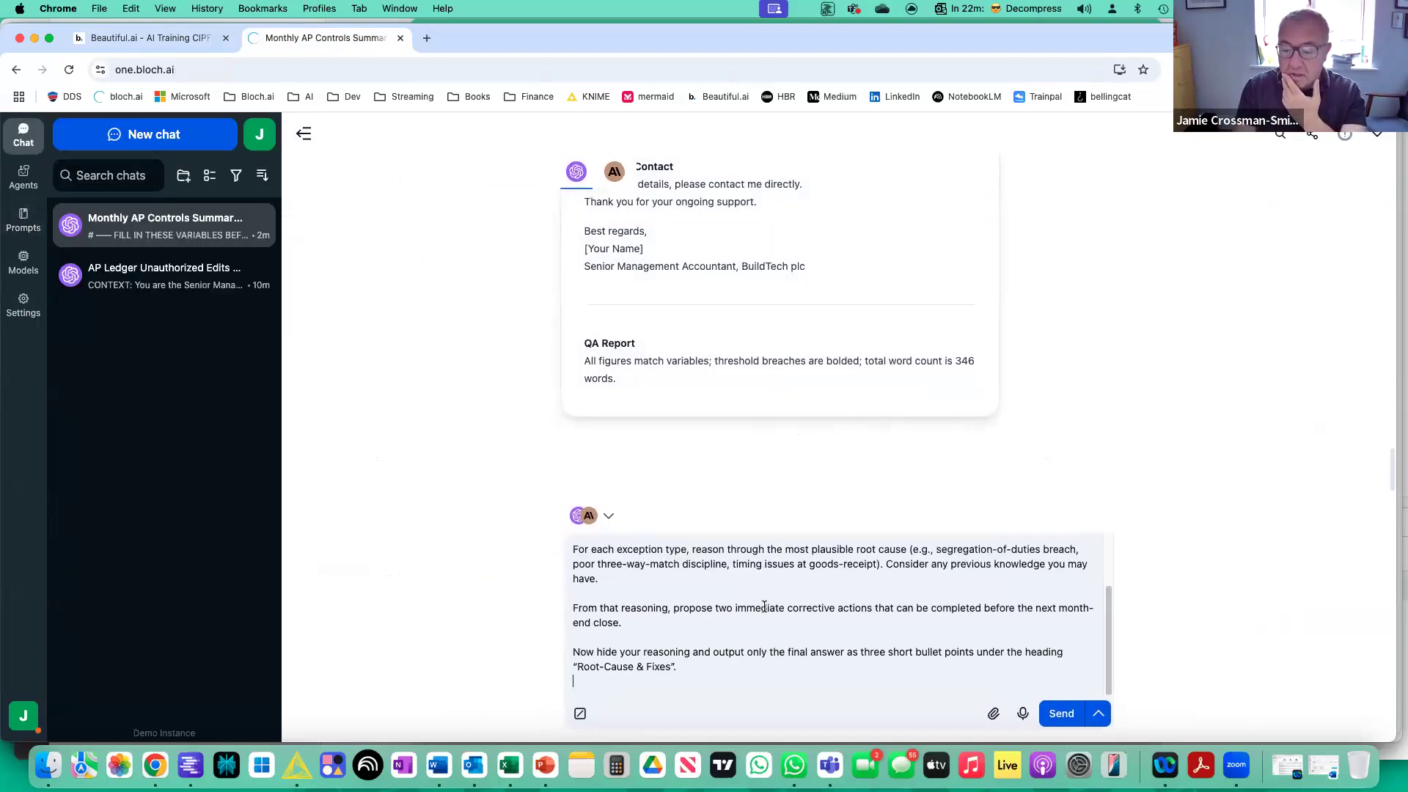
Read through the step-by-step AP outliers prompt, highlighting the sentence on previous knowledge and the instruction to hide the reasoning.
scroll(755, 605, "up", 3)
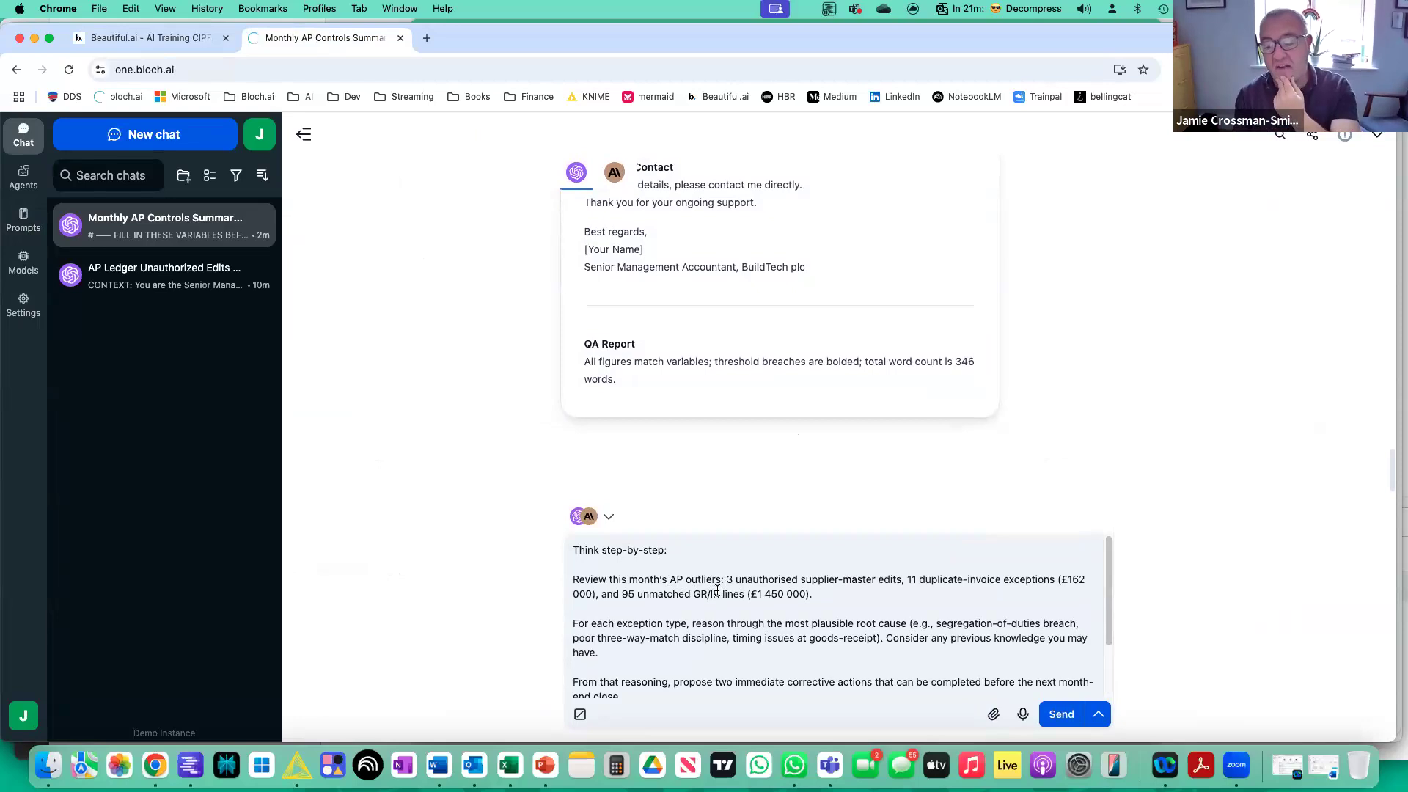
scroll(717, 594, "down", 2)
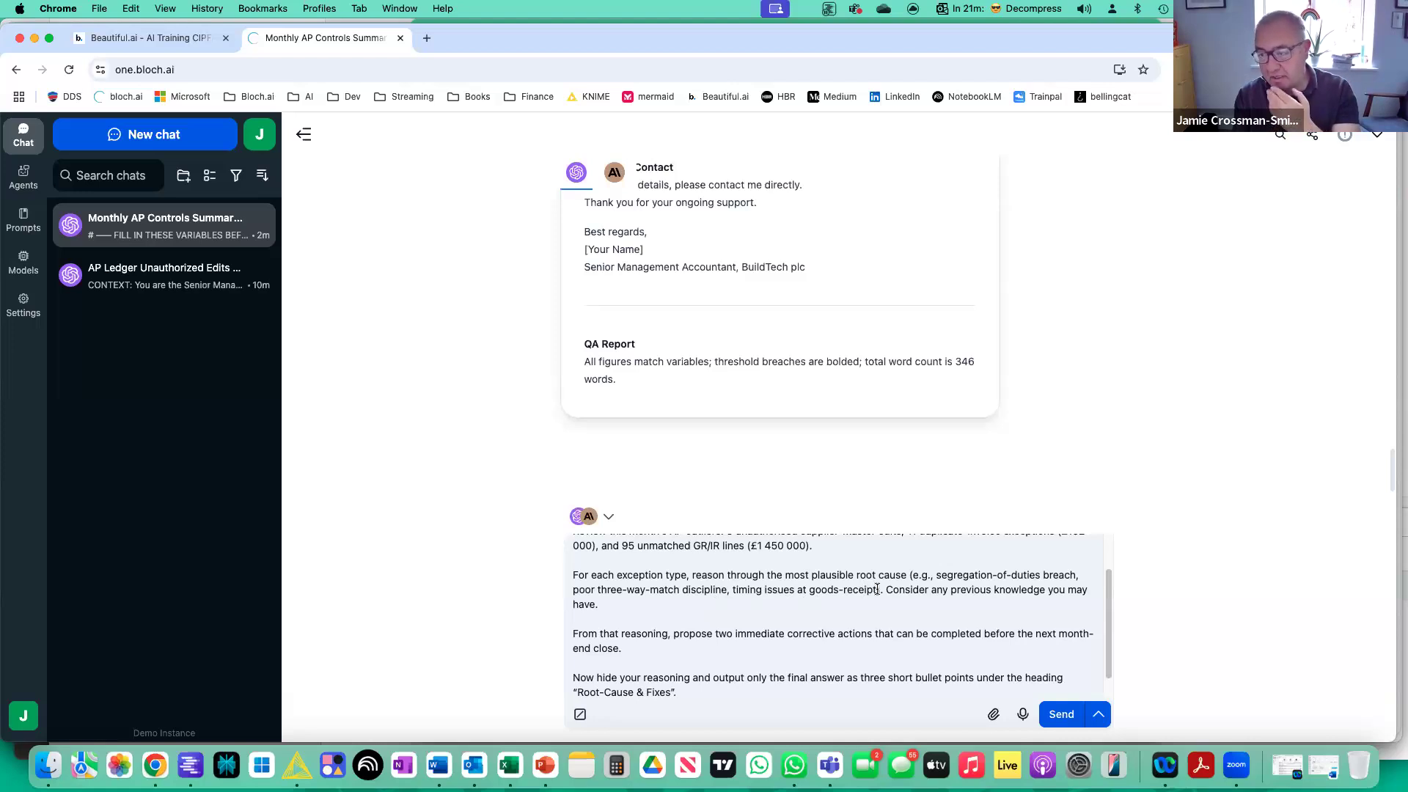
left_click(885, 591)
key("shift+Down")
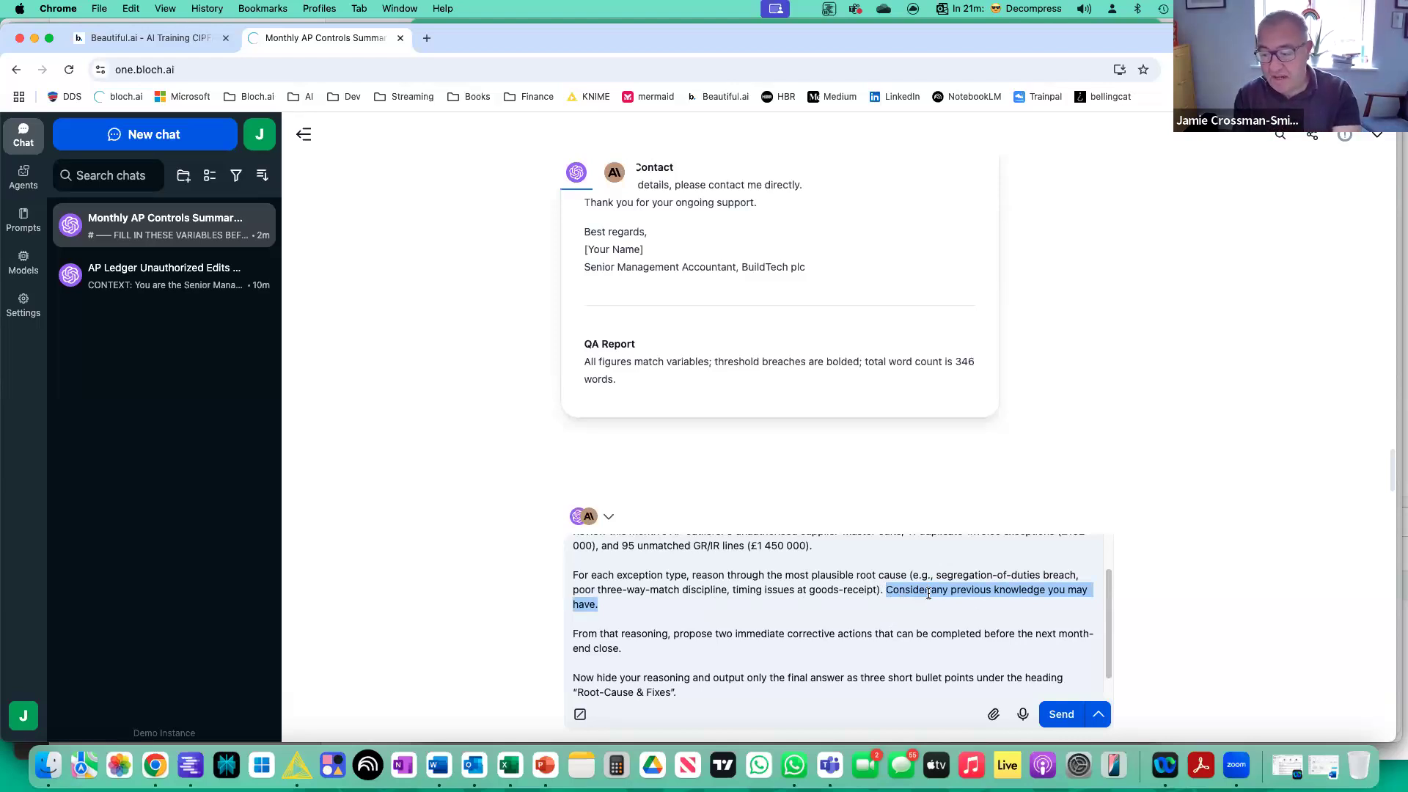
scroll(918, 611, "down", 2)
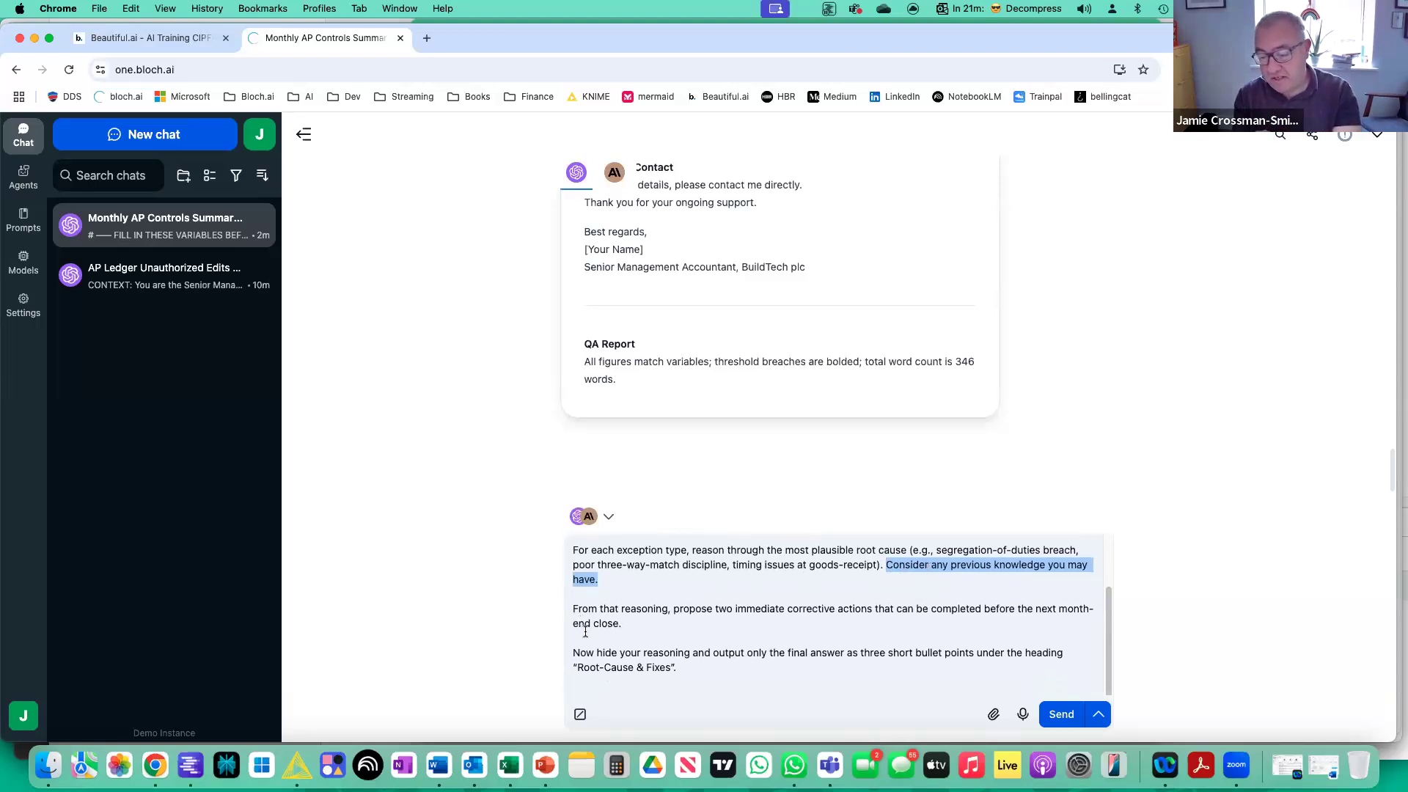
left_click_drag(578, 651, 750, 688)
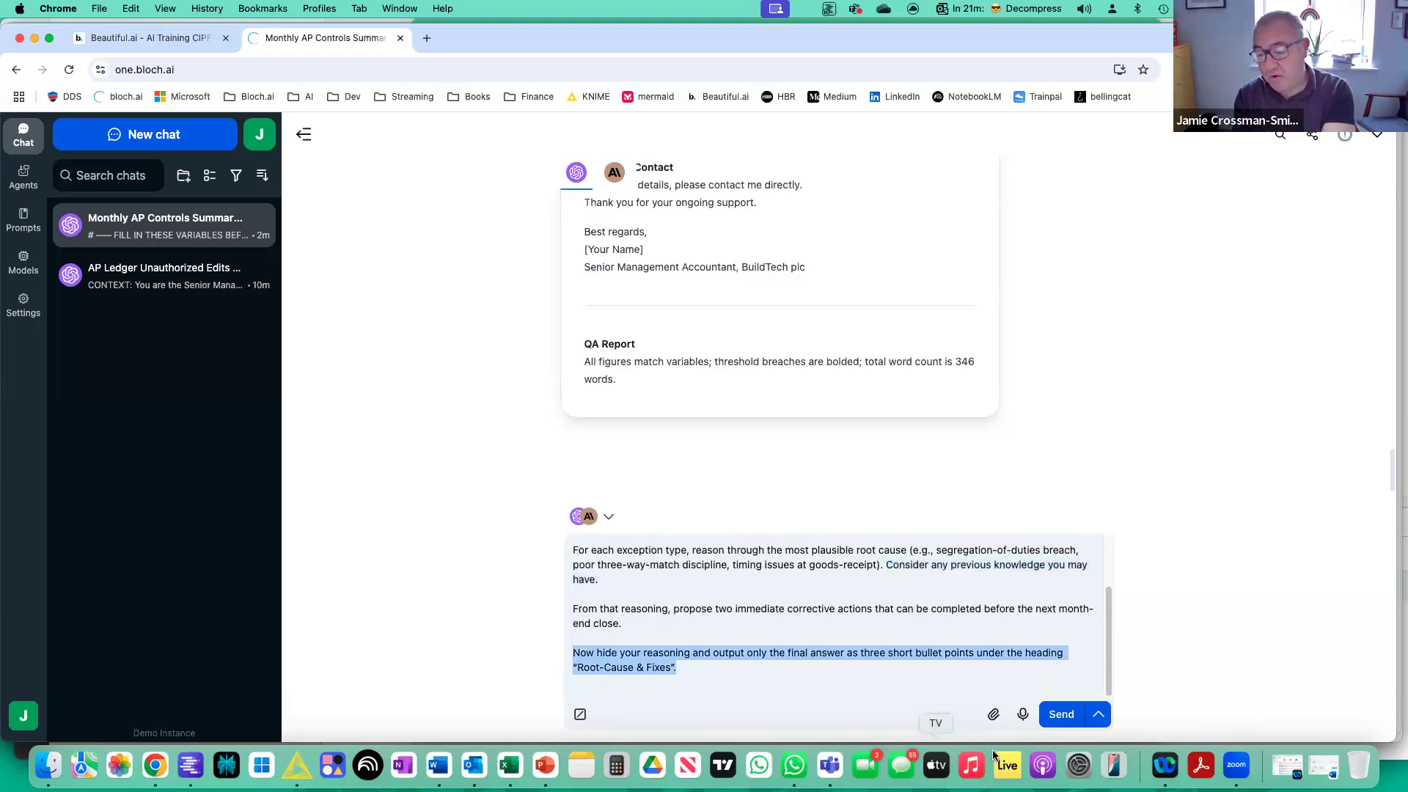
Send the chain-of-thought prompt to GPT-4.1 nano and Claude 3 Haiku and compare their Root-Cause & Fixes answers.
left_click(1062, 714)
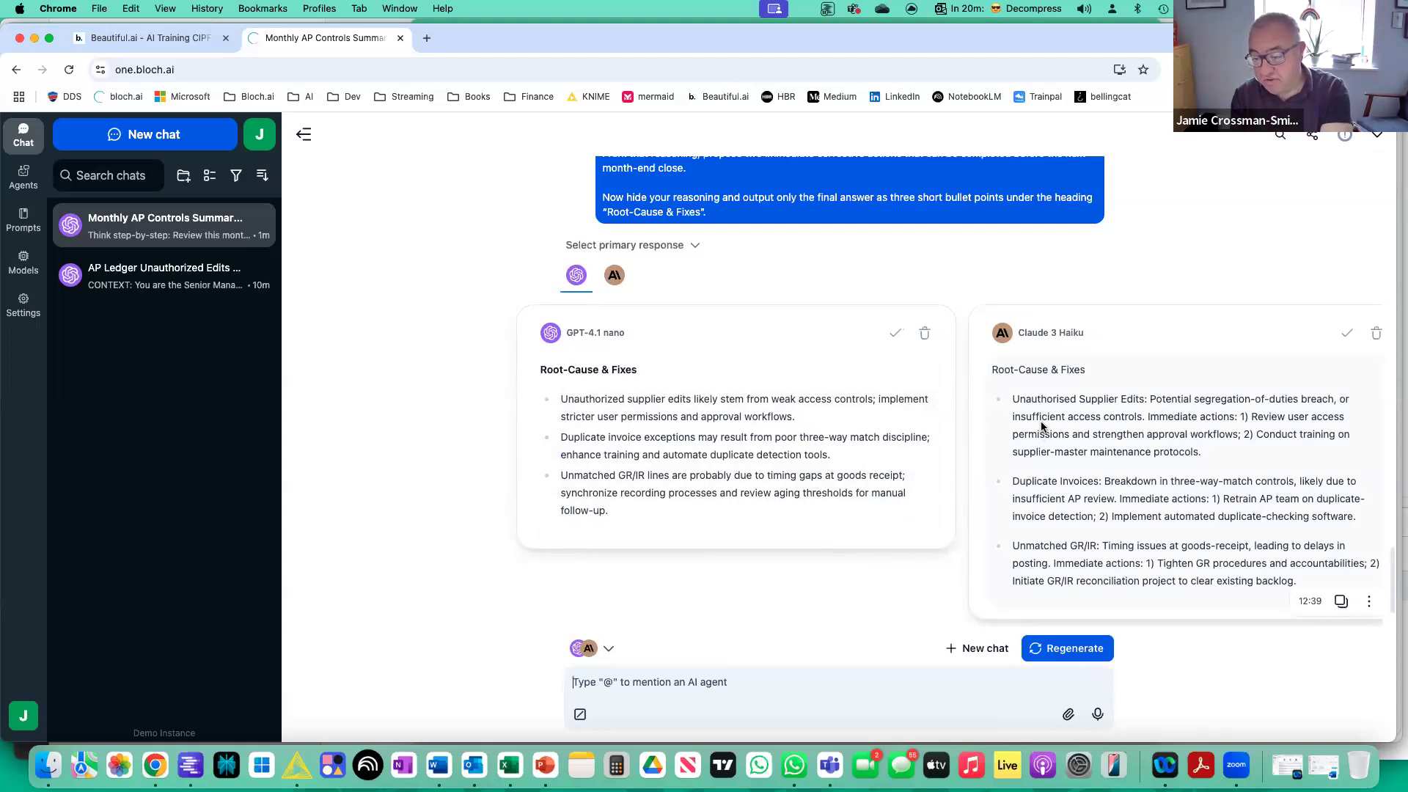
scroll(1037, 429, "down", 1)
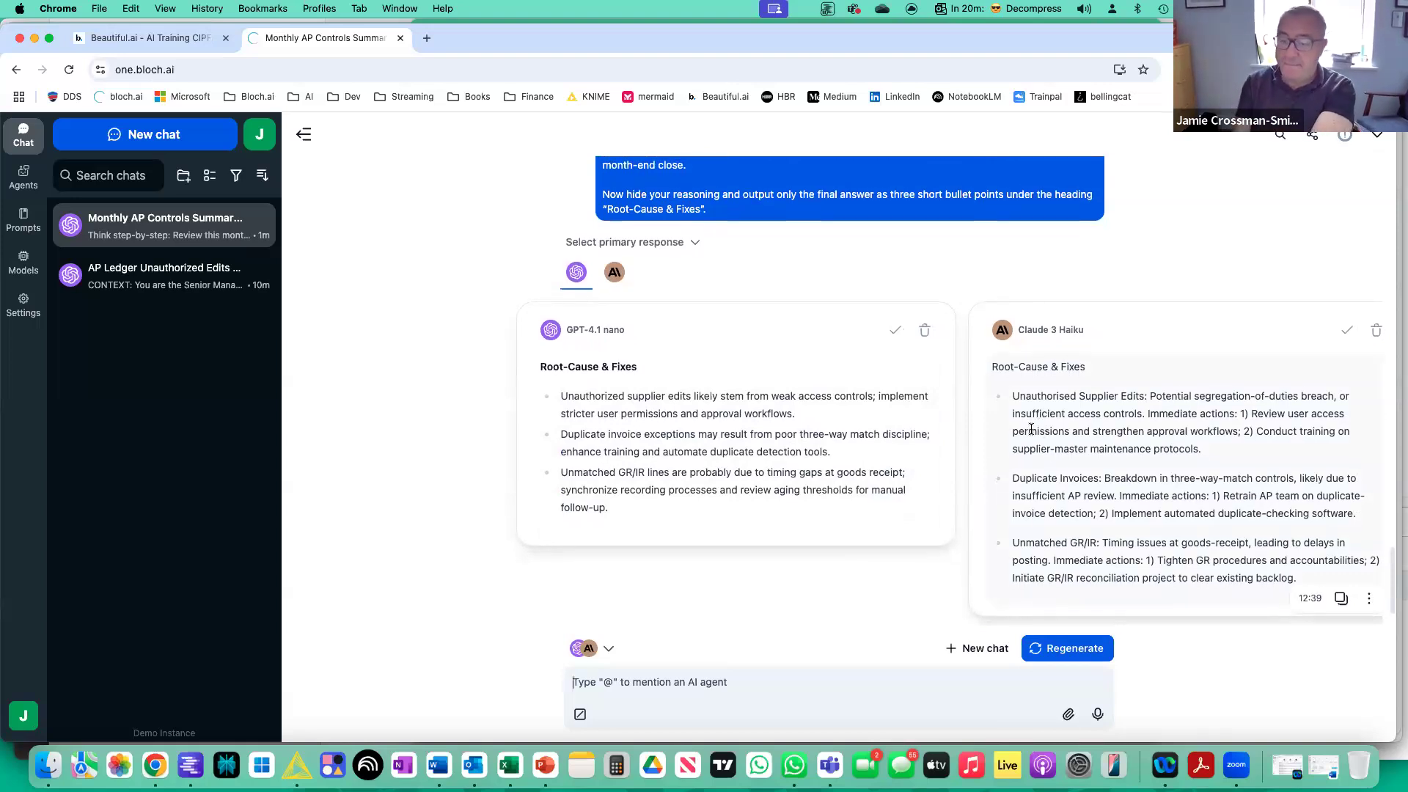
scroll(1032, 433, "up", 5)
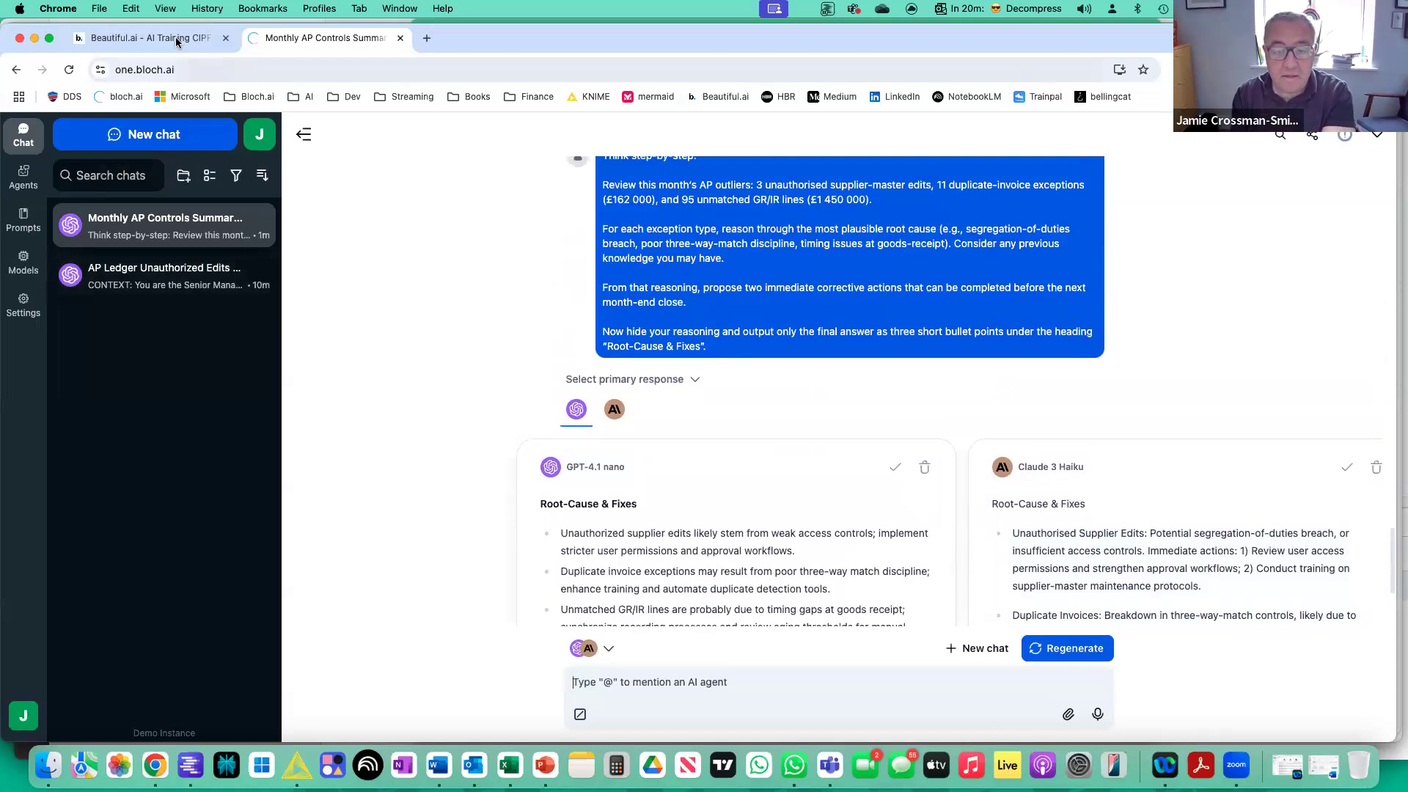
Switch back to the Beautiful.ai AI Training CIPFA presentation and advance to the Verification Prompts slide.
left_click(177, 39)
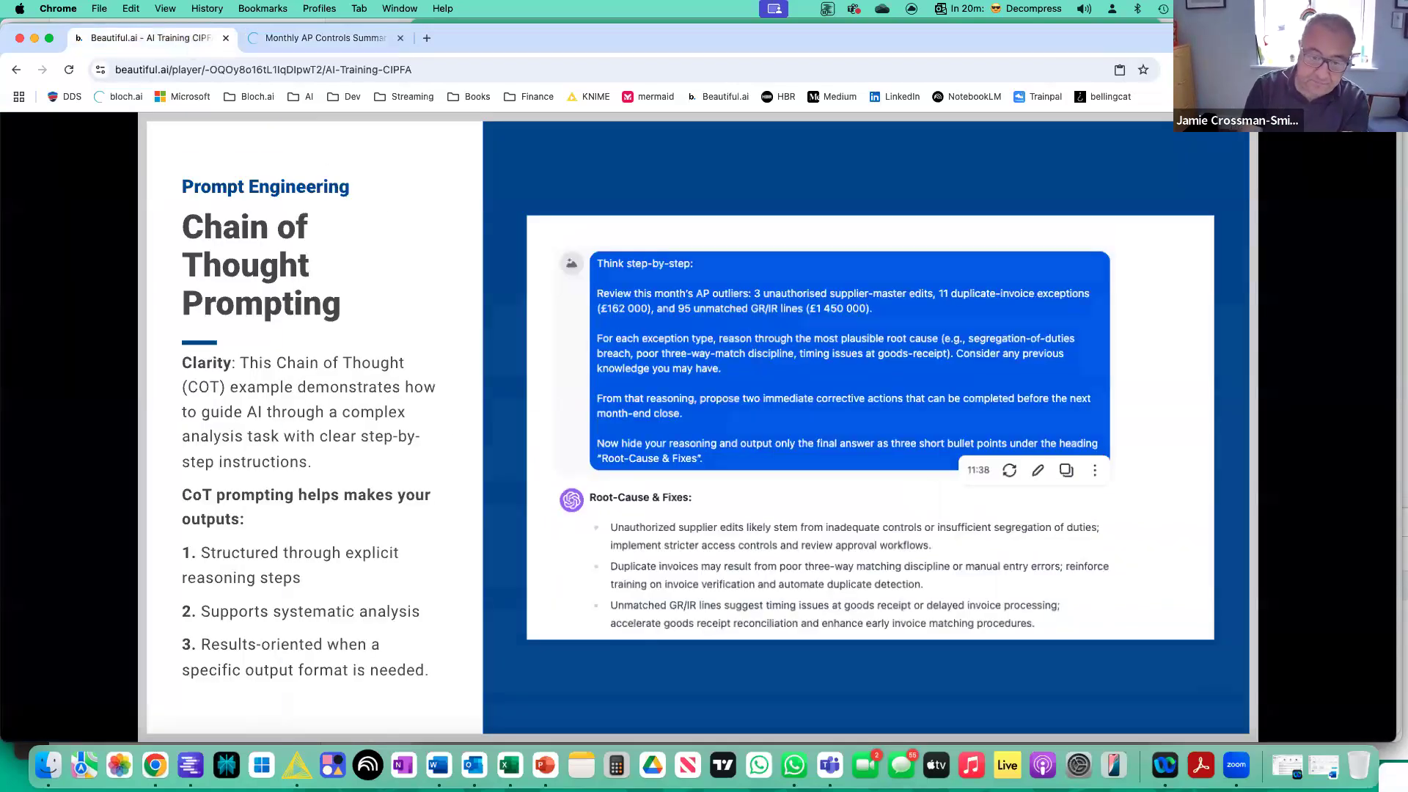
key("Right")
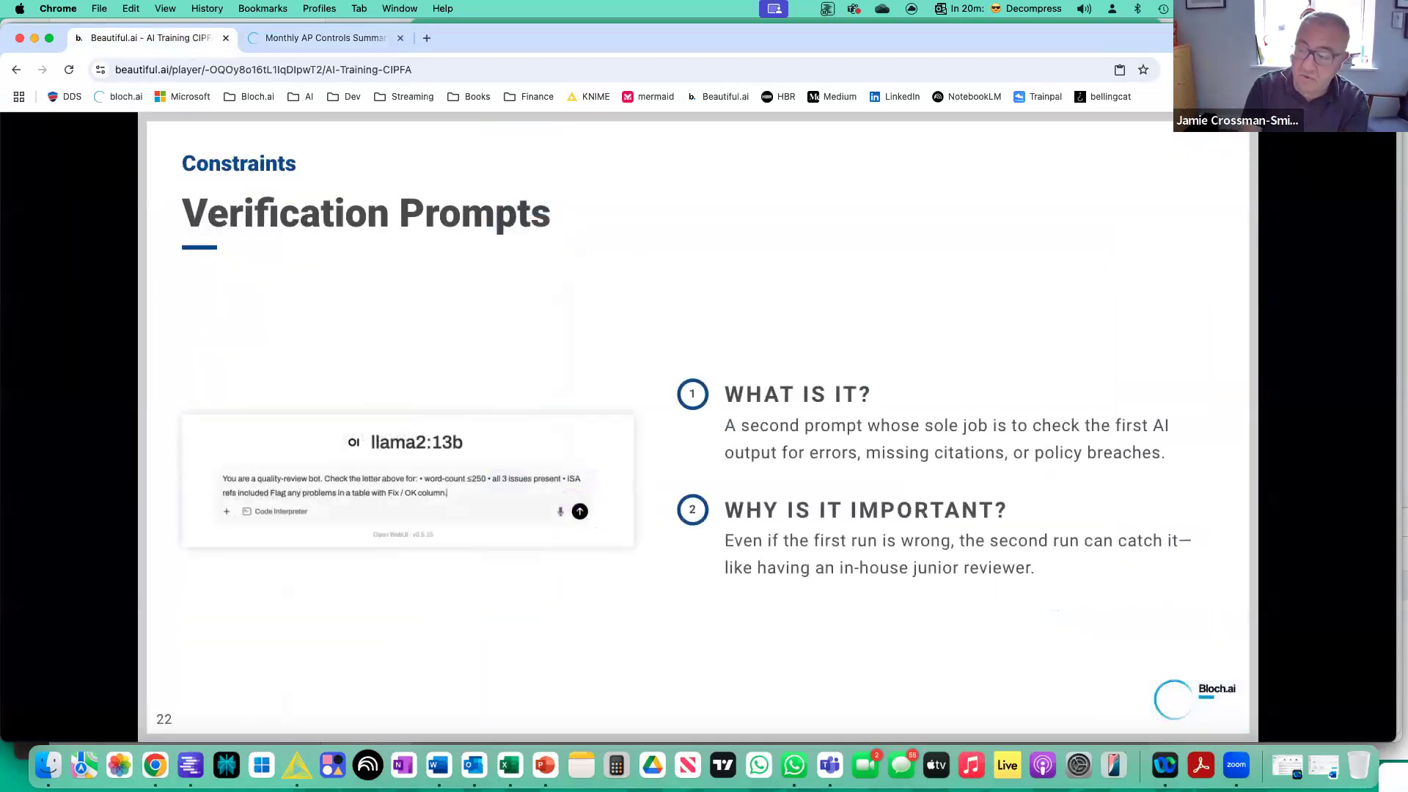